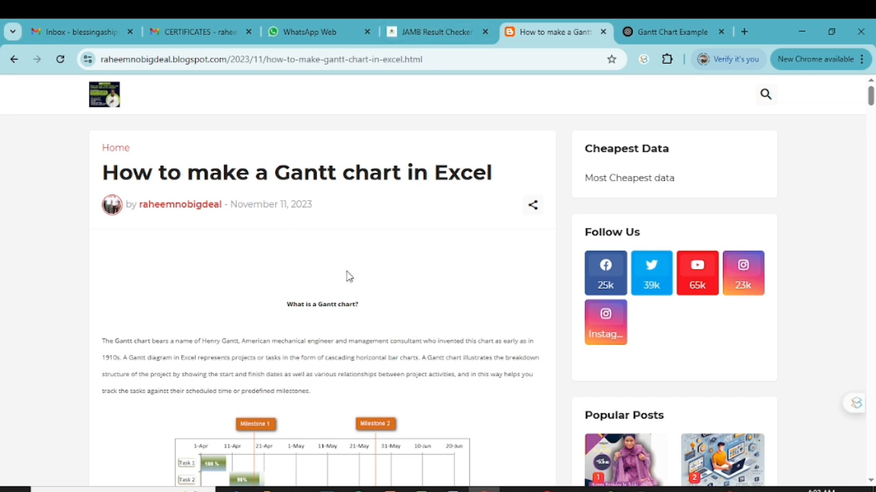
- Switch to the Excel workbook and convert the task data in A1:D6 into a table with a header row
{"action": "left_click", "coordinate": [422, 489]}
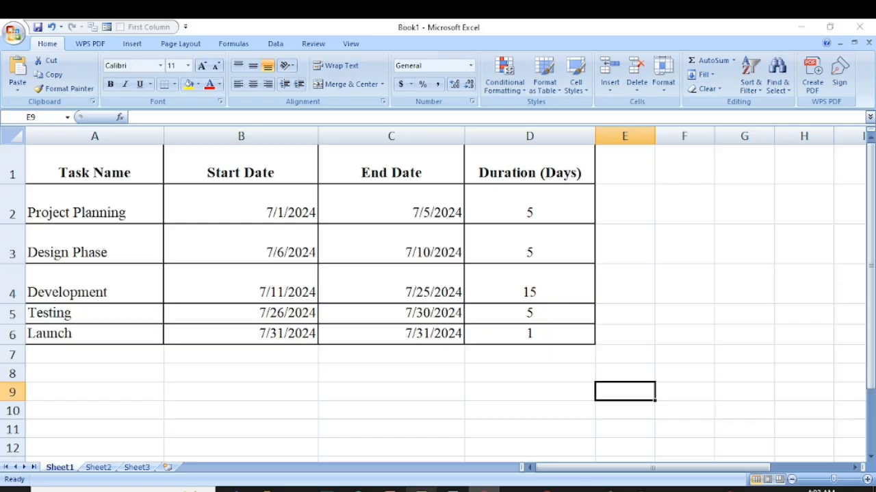
{"action": "left_click", "coordinate": [130, 371]}
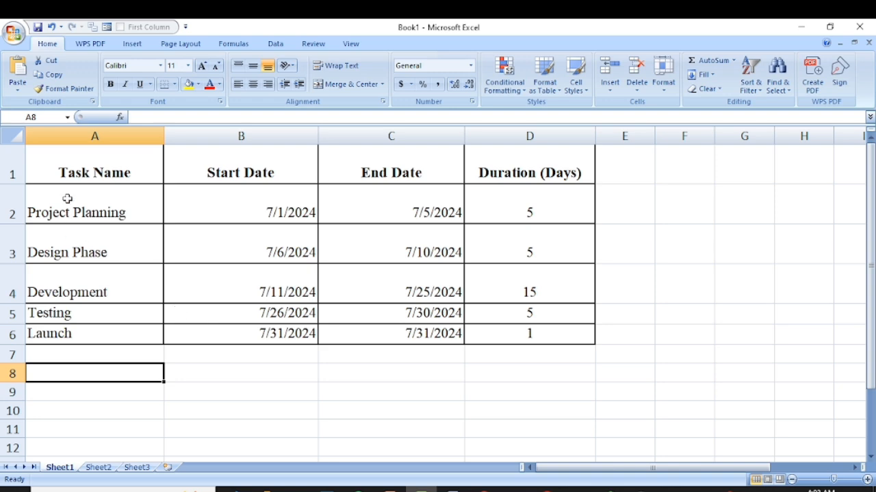
{"action": "left_click_drag", "start_coordinate": [49, 155], "coordinate": [511, 331]}
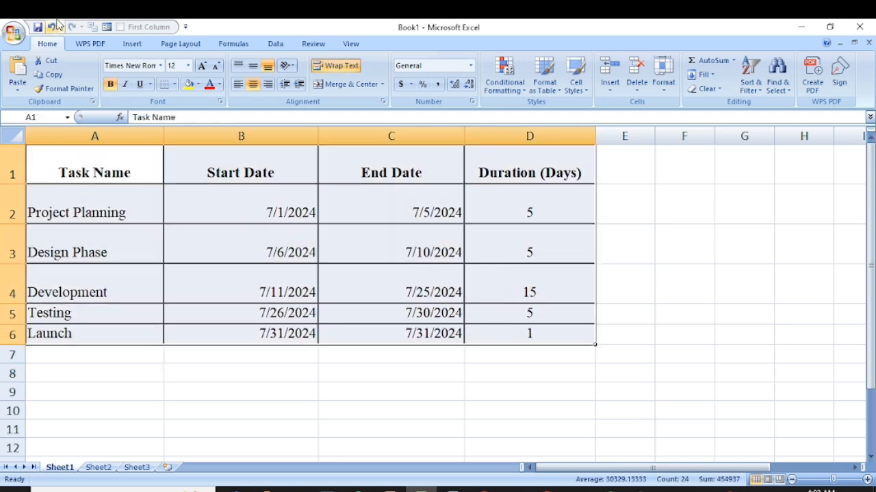
{"action": "left_click", "coordinate": [132, 45]}
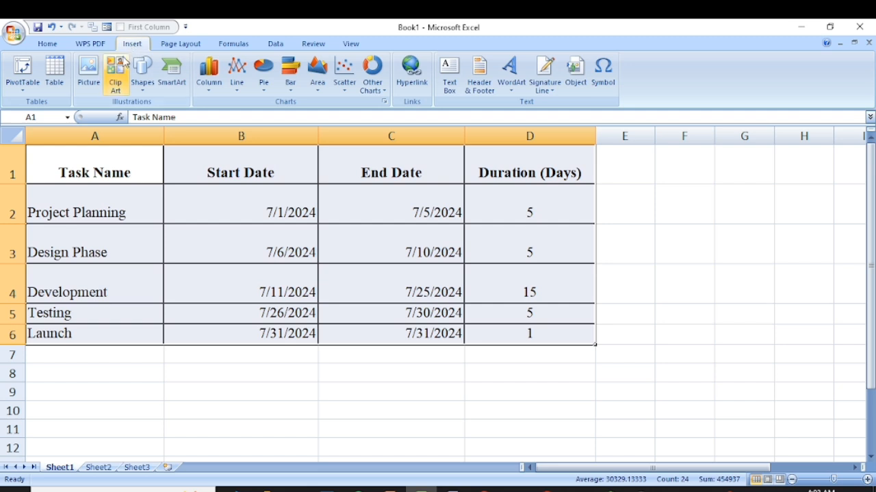
{"action": "left_click_drag", "start_coordinate": [74, 169], "coordinate": [516, 329]}
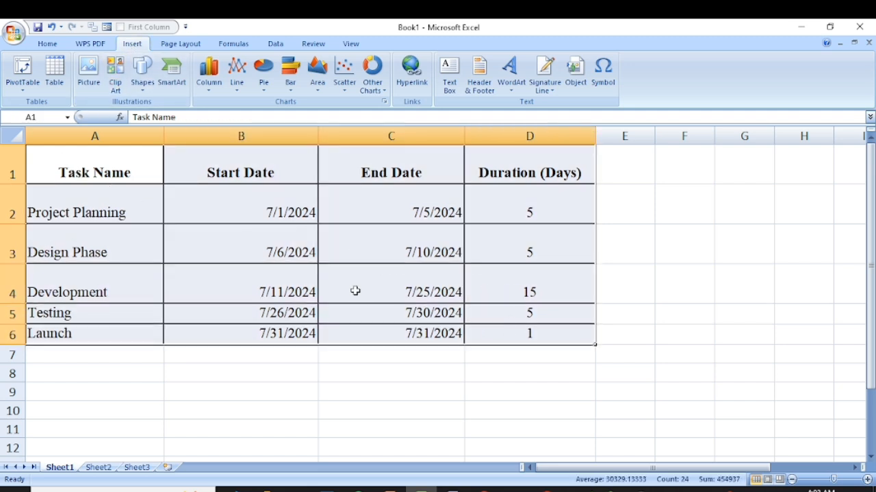
{"action": "left_click", "coordinate": [50, 79]}
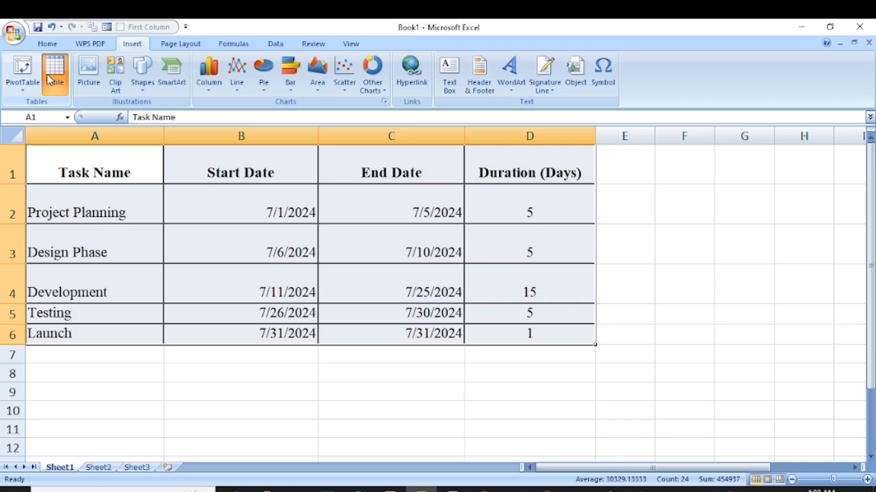
{"action": "left_click", "coordinate": [404, 335]}
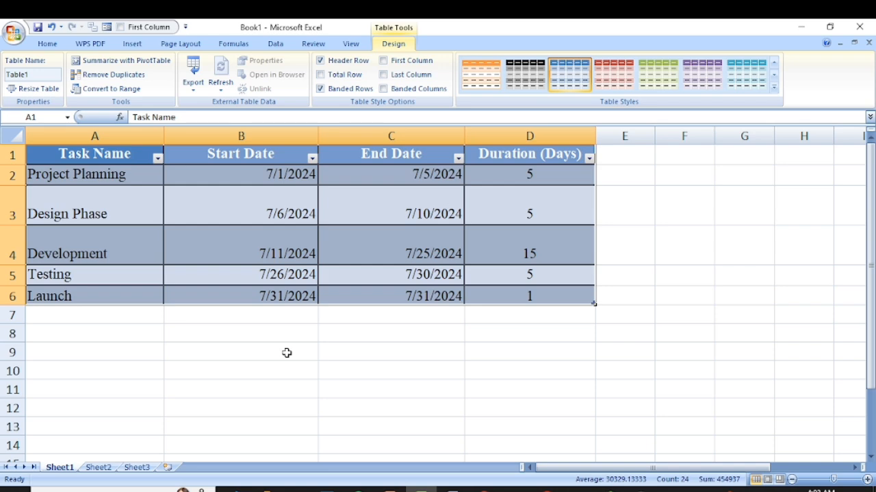
{"action": "left_click", "coordinate": [158, 334]}
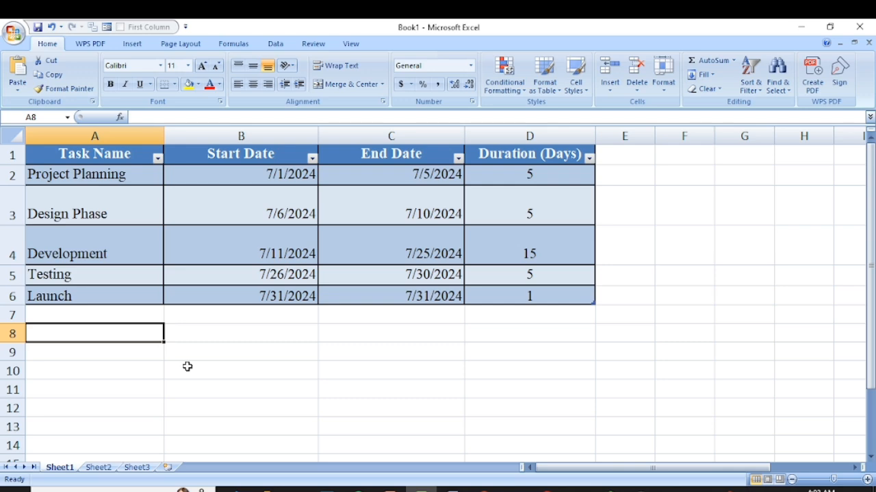
{"action": "left_click_drag", "start_coordinate": [85, 156], "coordinate": [515, 291]}
{"action": "left_click", "coordinate": [132, 43]}
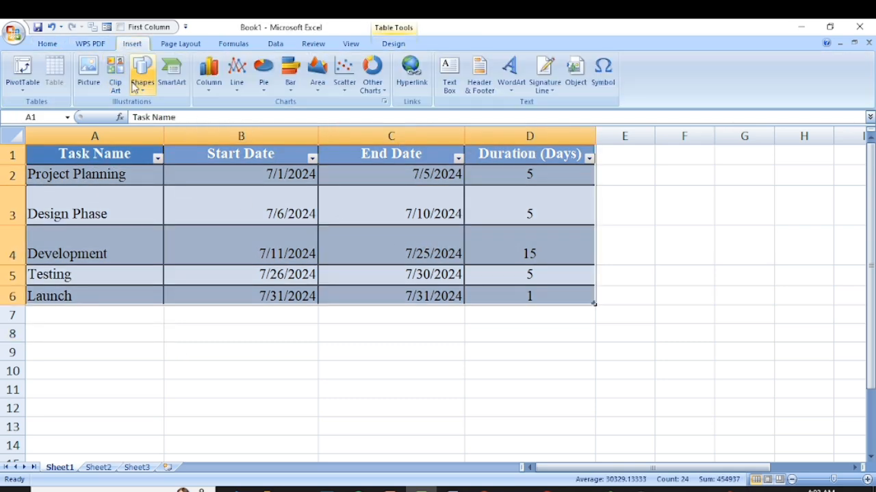
{"action": "left_click", "coordinate": [209, 75]}
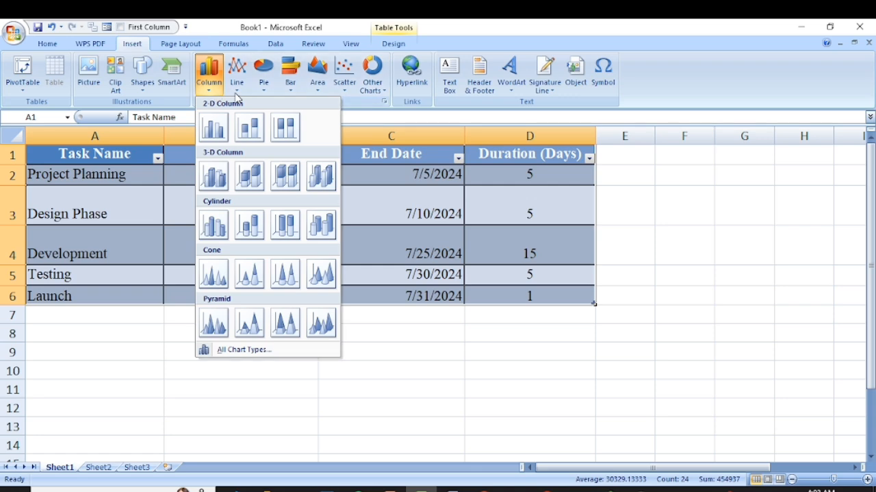
{"action": "mouse_move", "coordinate": [292, 96]}
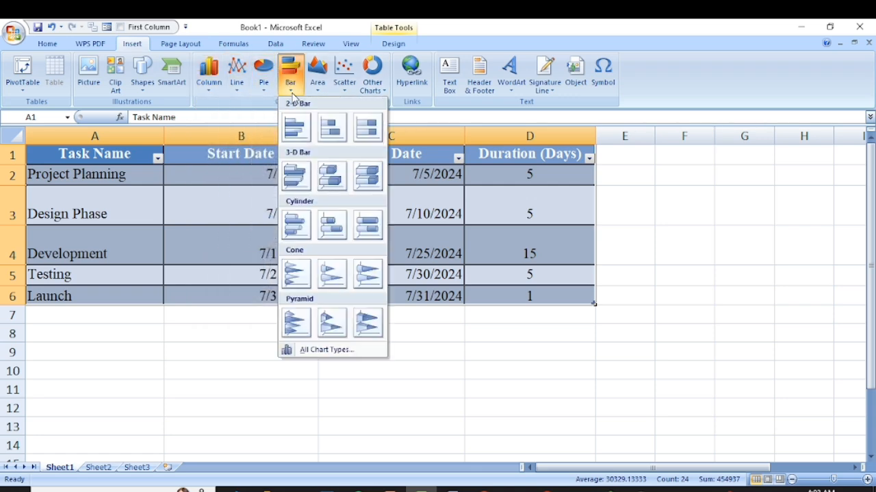
{"action": "mouse_move", "coordinate": [326, 98]}
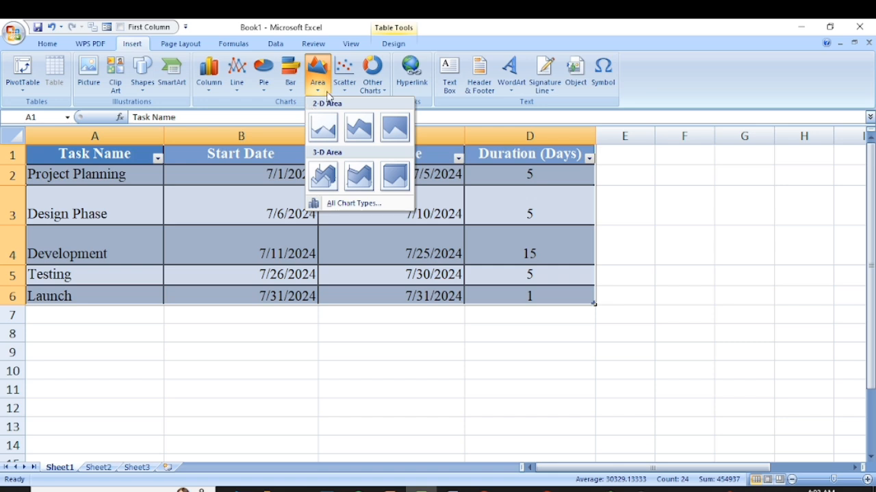
{"action": "left_click", "coordinate": [226, 348]}
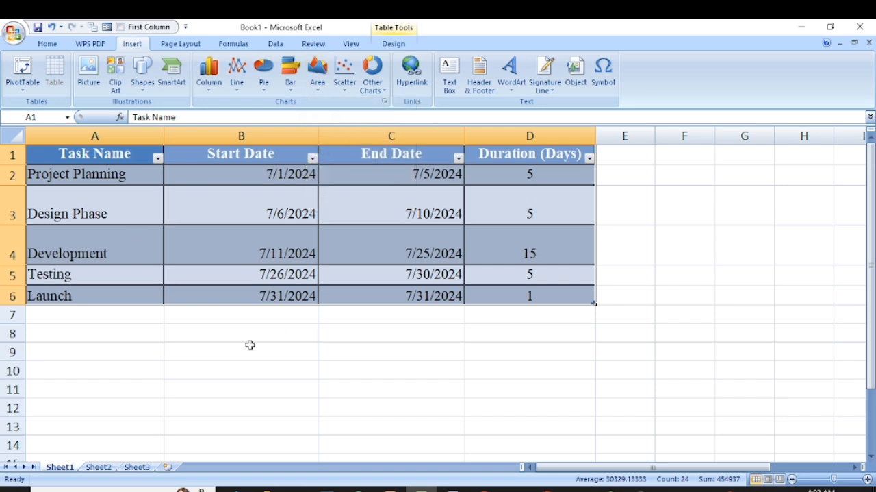
{"action": "left_click", "coordinate": [248, 345]}
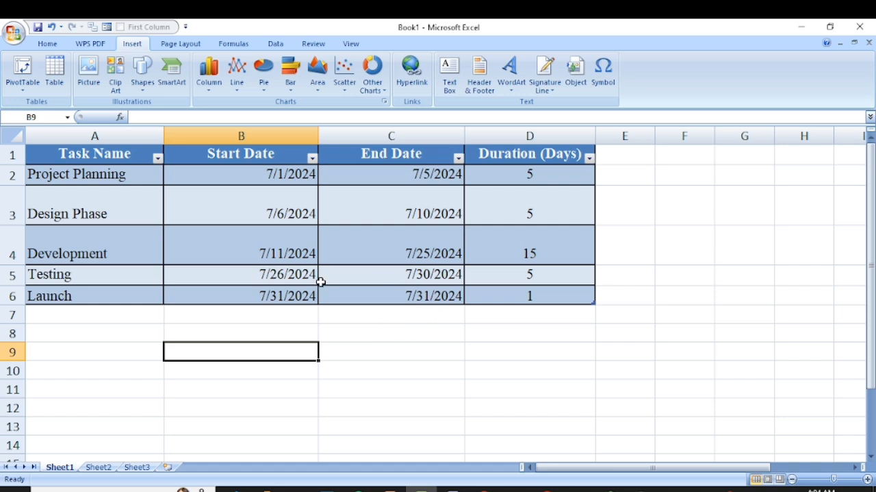
- Insert a 2-D Stacked Bar chart based on the whole task table, A1:D6
{"action": "scroll", "coordinate": [264, 291], "scroll_direction": "down", "scroll_amount": 1}
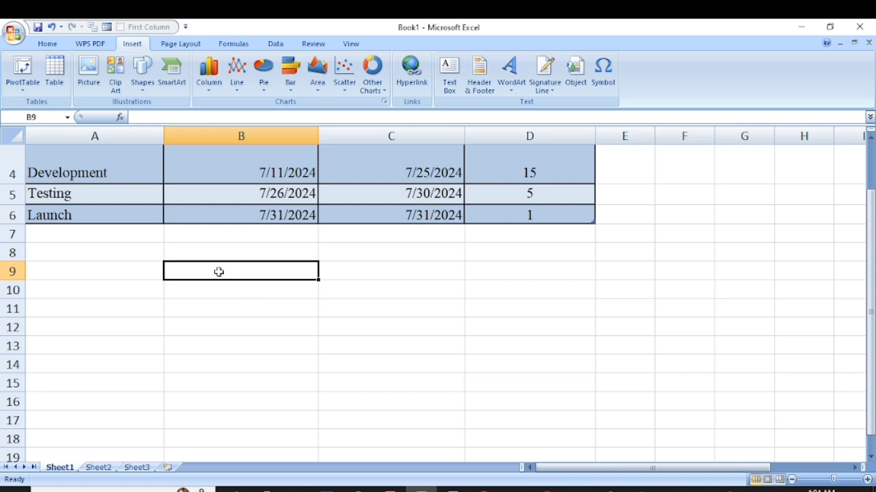
{"action": "scroll", "coordinate": [219, 271], "scroll_direction": "up", "scroll_amount": 1}
{"action": "left_click_drag", "start_coordinate": [85, 151], "coordinate": [539, 295]}
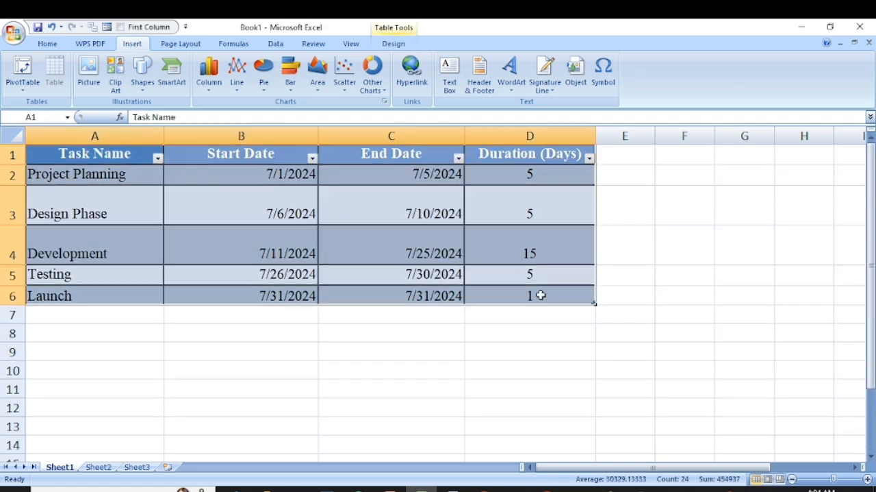
{"action": "left_click", "coordinate": [288, 85]}
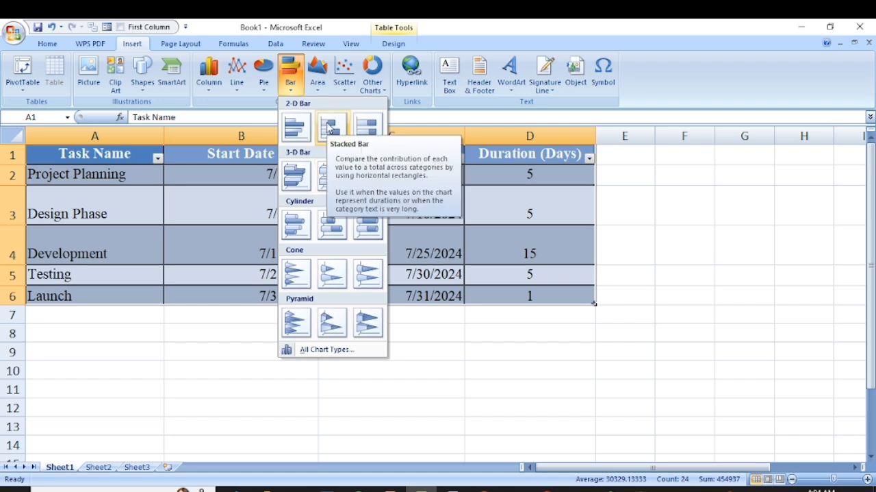
{"action": "left_click", "coordinate": [330, 129]}
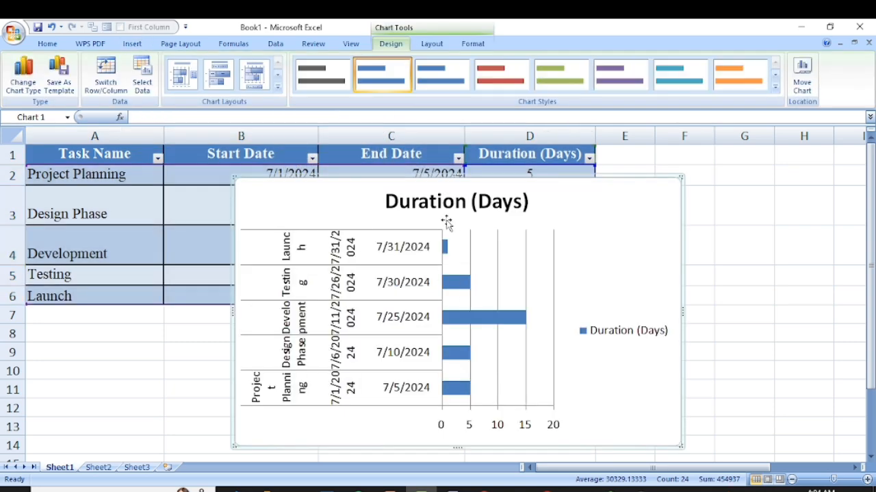
- Enlarge the stacked bar chart from over column A to about column G, and delete the chart
{"action": "left_click", "coordinate": [407, 194]}
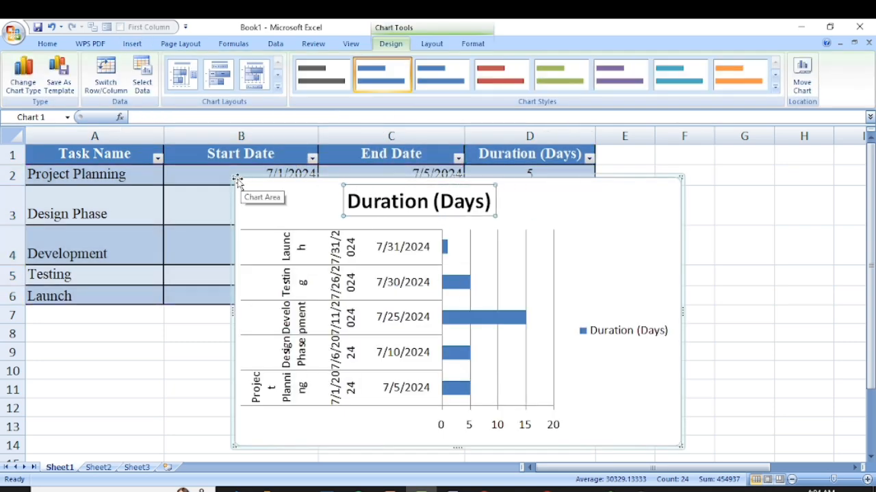
{"action": "left_click_drag", "start_coordinate": [233, 177], "coordinate": [53, 145]}
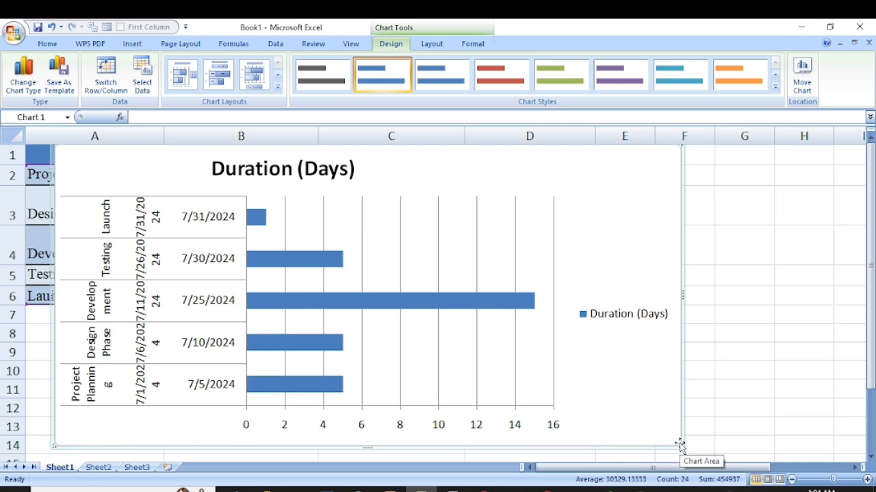
{"action": "left_click_drag", "start_coordinate": [681, 445], "coordinate": [770, 472]}
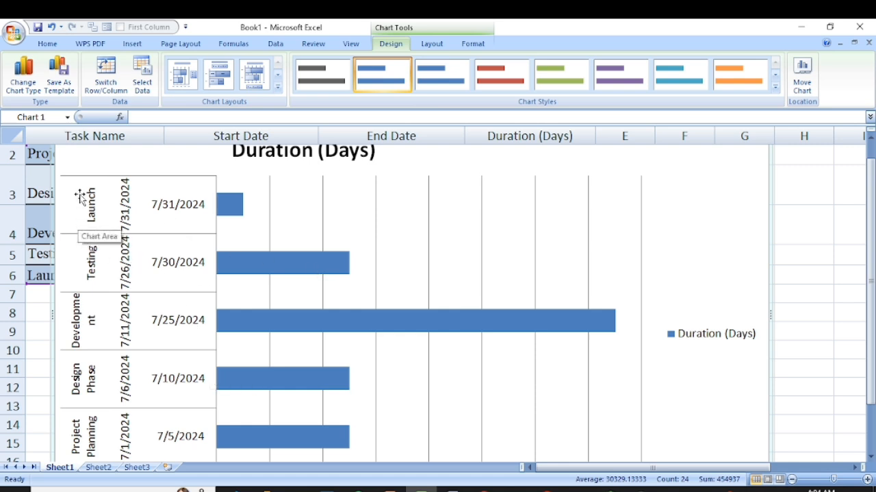
{"action": "right_click", "coordinate": [74, 156]}
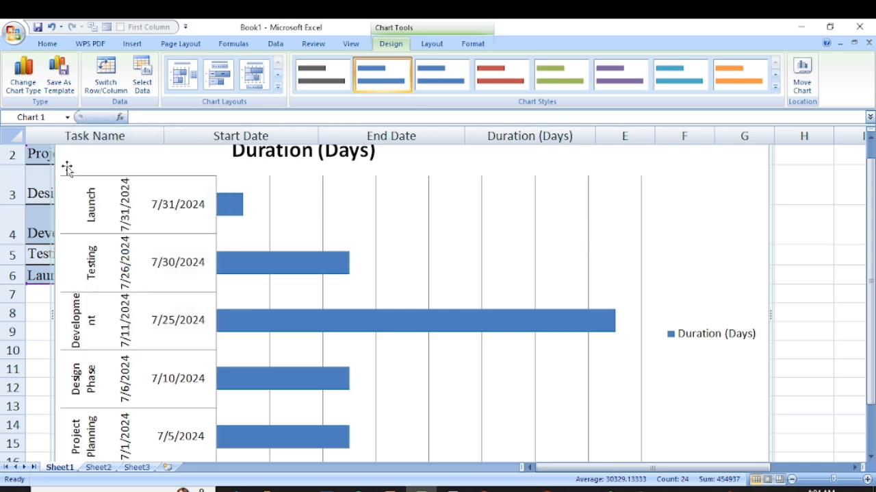
{"action": "key", "text": "Delete"}
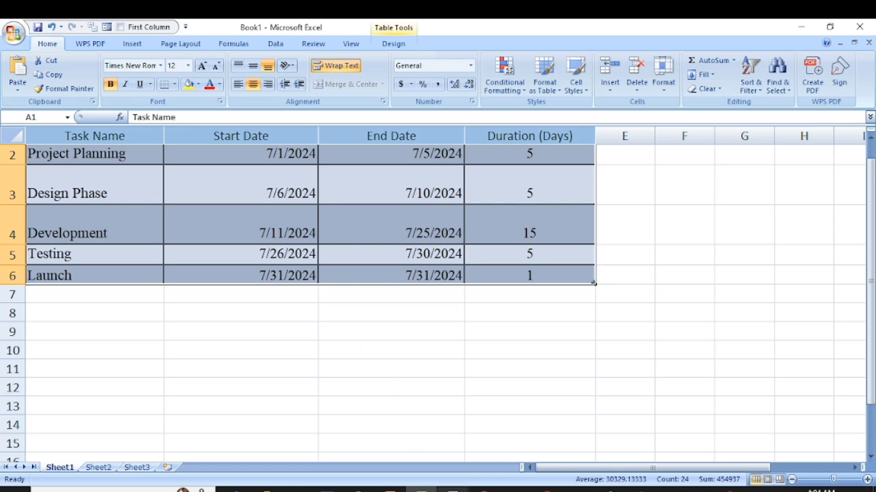
- Switch to the browser and examine the Gantt chart article's definition and its sample chart with milestones
{"action": "left_click", "coordinate": [485, 490]}
{"action": "scroll", "coordinate": [329, 322], "scroll_direction": "down", "scroll_amount": 3}
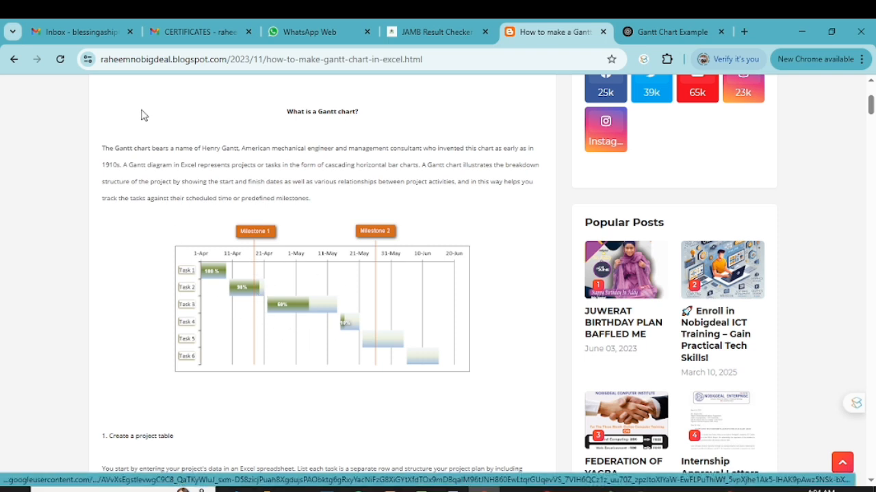
{"action": "left_click_drag", "start_coordinate": [103, 60], "coordinate": [217, 59]}
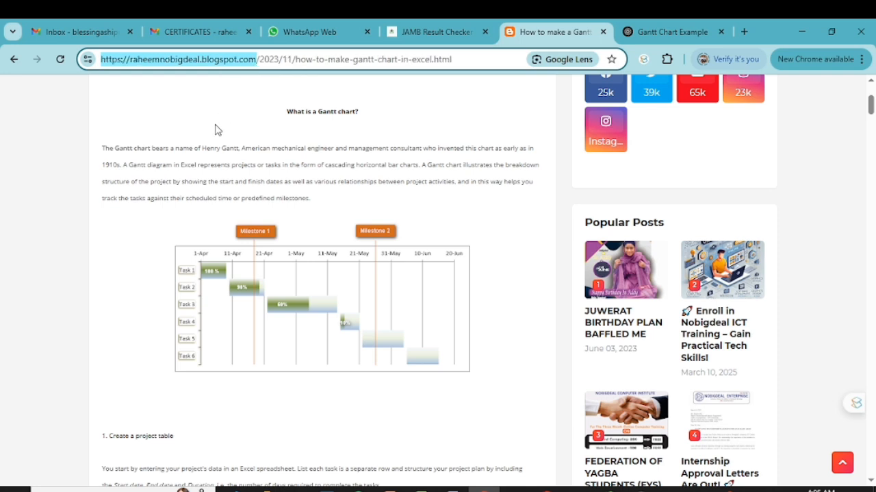
{"action": "left_click", "coordinate": [211, 149]}
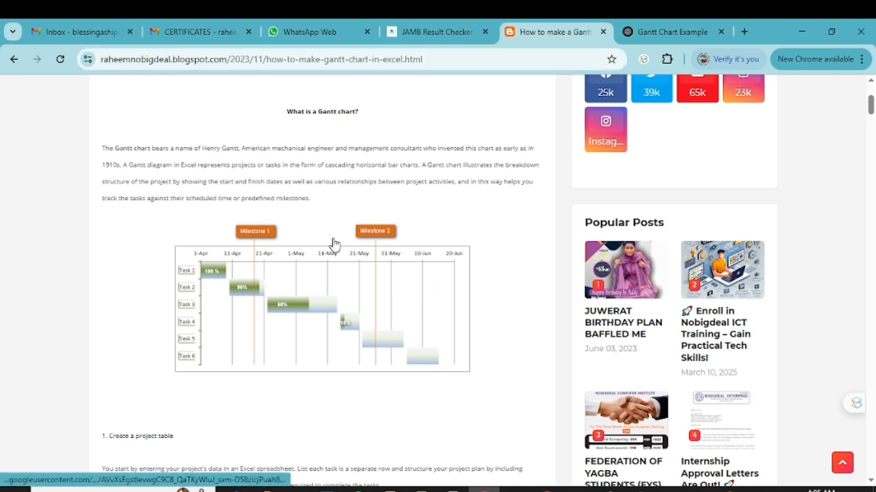
{"action": "scroll", "coordinate": [350, 277], "scroll_direction": "down", "scroll_amount": 1}
{"action": "scroll", "coordinate": [304, 283], "scroll_direction": "down", "scroll_amount": 3}
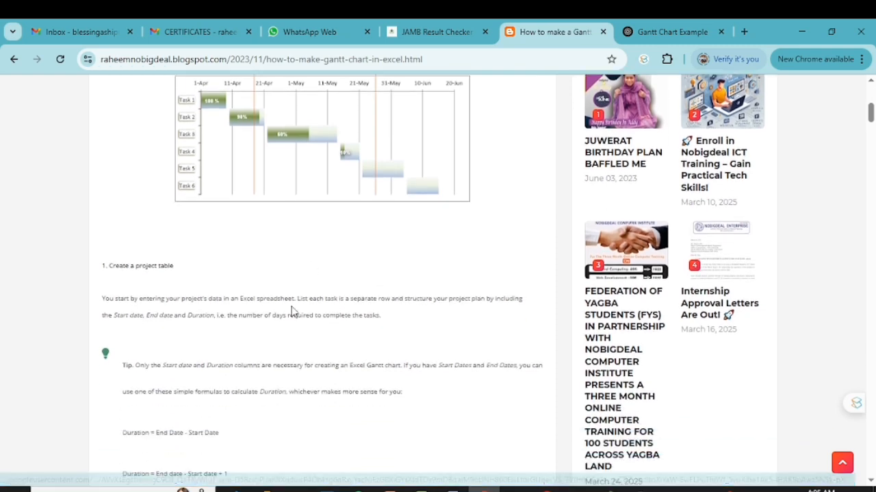
{"action": "scroll", "coordinate": [273, 302], "scroll_direction": "up", "scroll_amount": 6}
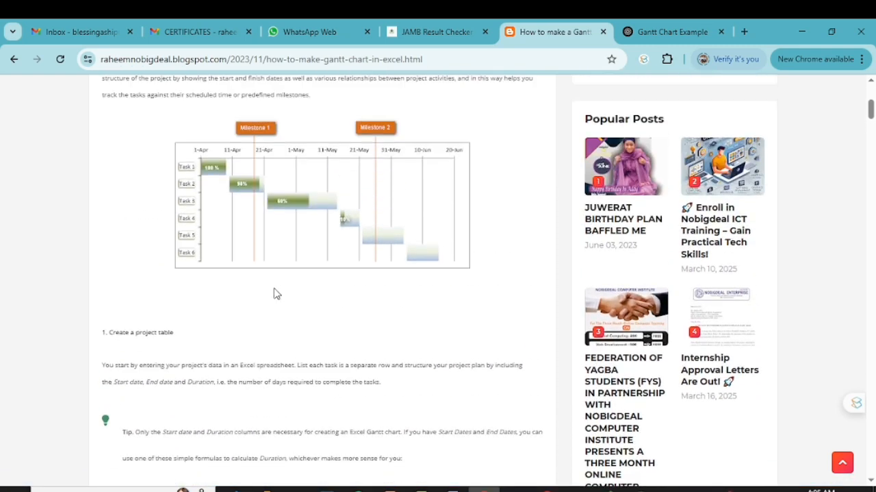
{"action": "scroll", "coordinate": [274, 293], "scroll_direction": "up", "scroll_amount": 1}
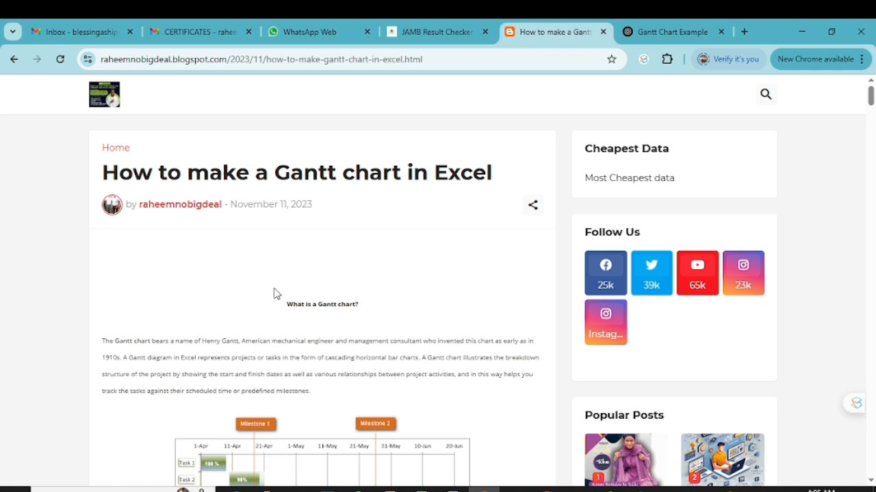
{"action": "scroll", "coordinate": [301, 308], "scroll_direction": "down", "scroll_amount": 2}
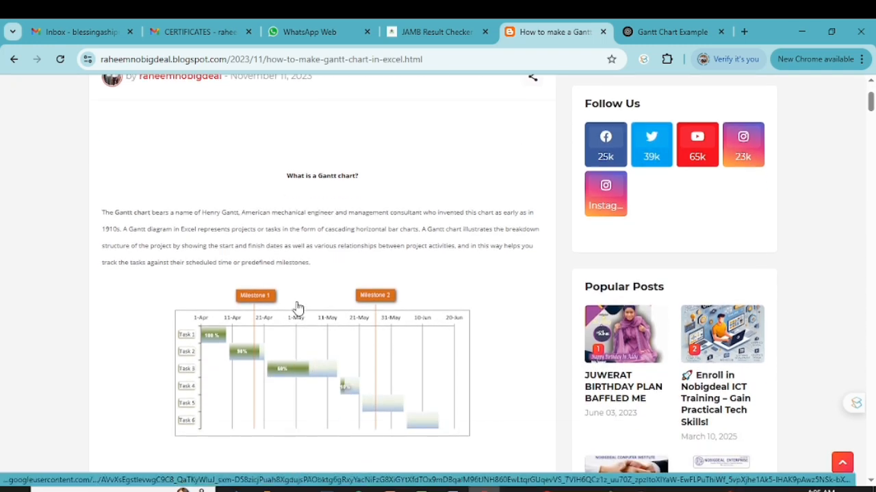
{"action": "scroll", "coordinate": [299, 305], "scroll_direction": "up", "scroll_amount": 1}
- Examine the article's section on creating a project table, including the Duration formulas and the example task table
{"action": "scroll", "coordinate": [299, 304], "scroll_direction": "down", "scroll_amount": 4}
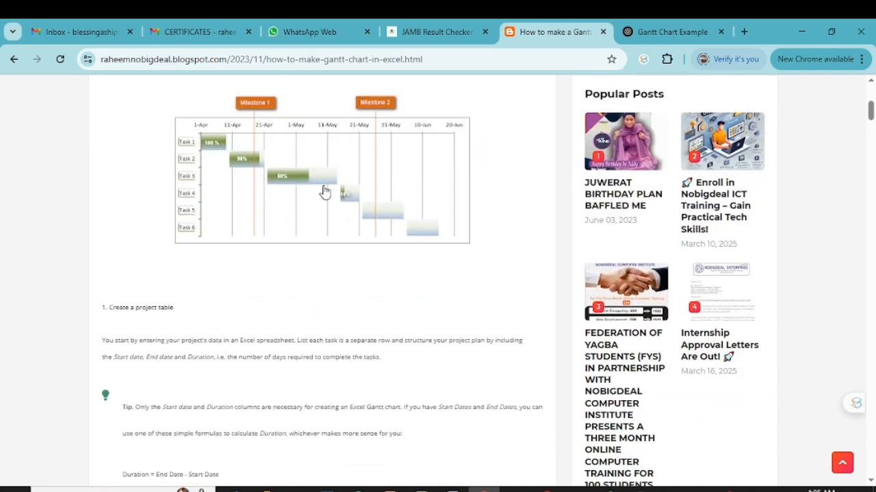
{"action": "scroll", "coordinate": [359, 227], "scroll_direction": "down", "scroll_amount": 5}
{"action": "scroll", "coordinate": [358, 228], "scroll_direction": "down", "scroll_amount": 1}
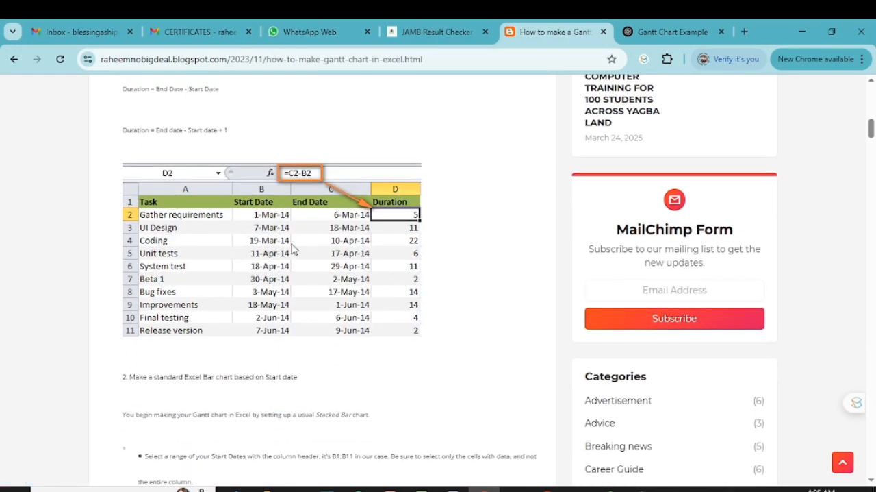
{"action": "scroll", "coordinate": [315, 226], "scroll_direction": "up", "scroll_amount": 6}
{"action": "scroll", "coordinate": [329, 301], "scroll_direction": "up", "scroll_amount": 2}
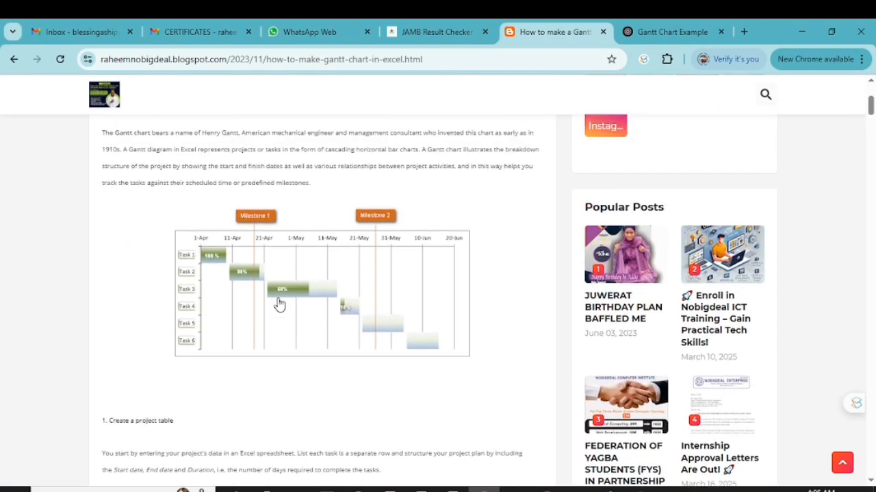
{"action": "scroll", "coordinate": [279, 304], "scroll_direction": "up", "scroll_amount": 1}
{"action": "scroll", "coordinate": [283, 303], "scroll_direction": "up", "scroll_amount": 1}
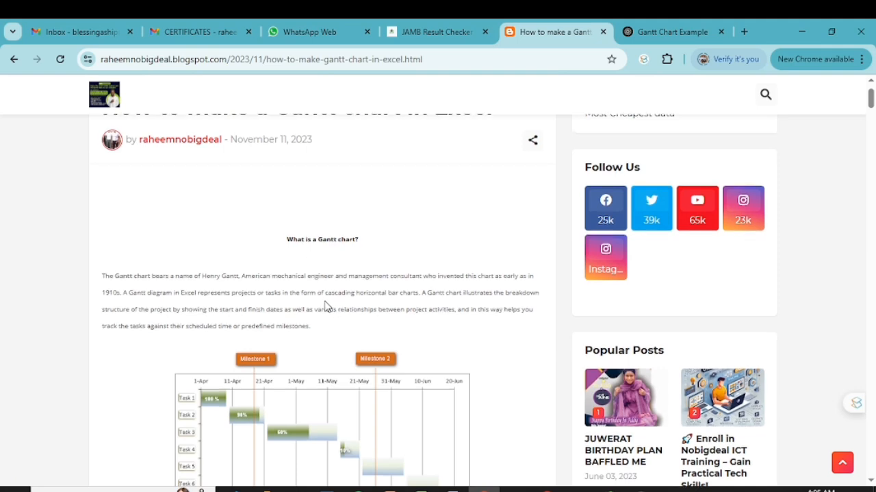
{"action": "scroll", "coordinate": [325, 306], "scroll_direction": "down", "scroll_amount": 3}
{"action": "scroll", "coordinate": [325, 306], "scroll_direction": "down", "scroll_amount": 2}
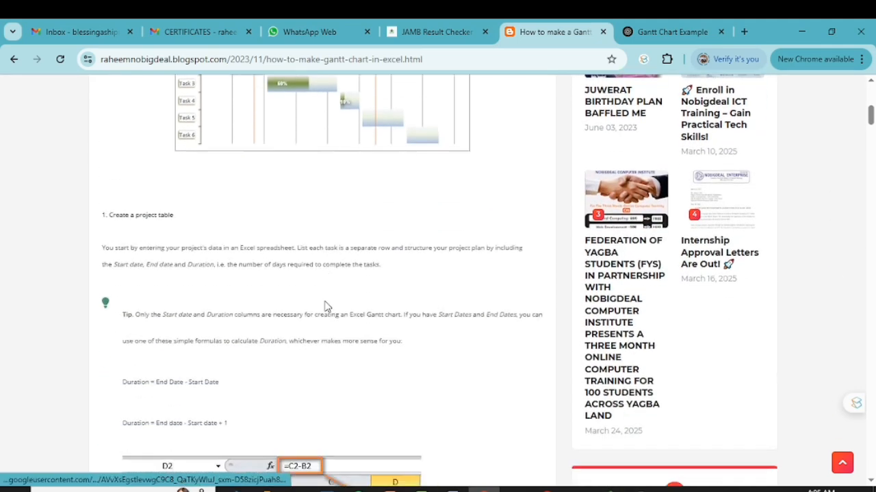
- Examine the article's sections on making the stacked bar chart from start dates and adding the Duration series
{"action": "scroll", "coordinate": [326, 306], "scroll_direction": "down", "scroll_amount": 1}
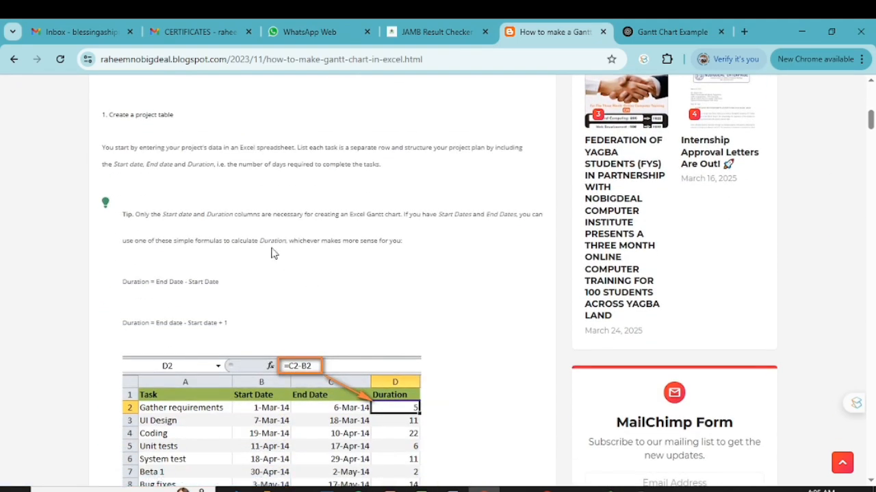
{"action": "scroll", "coordinate": [258, 240], "scroll_direction": "down", "scroll_amount": 5}
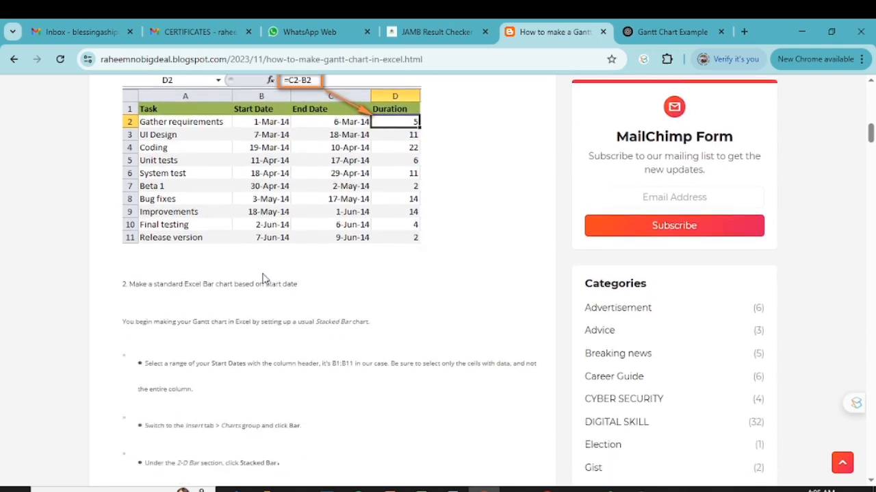
{"action": "scroll", "coordinate": [260, 278], "scroll_direction": "down", "scroll_amount": 5}
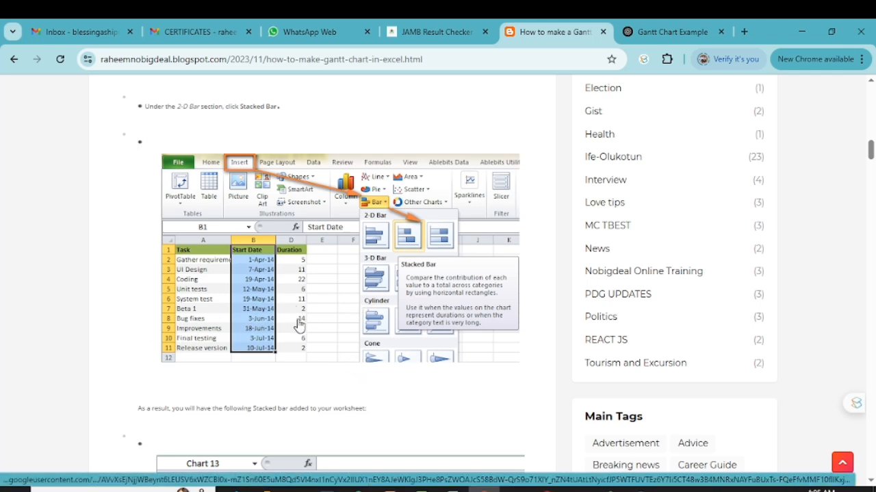
{"action": "scroll", "coordinate": [465, 333], "scroll_direction": "down", "scroll_amount": 1}
{"action": "scroll", "coordinate": [327, 327], "scroll_direction": "down", "scroll_amount": 5}
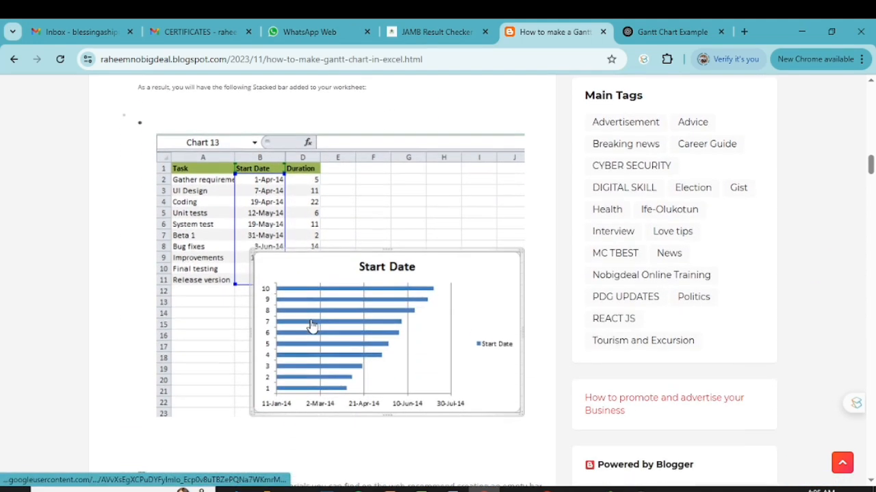
{"action": "scroll", "coordinate": [312, 326], "scroll_direction": "down", "scroll_amount": 9}
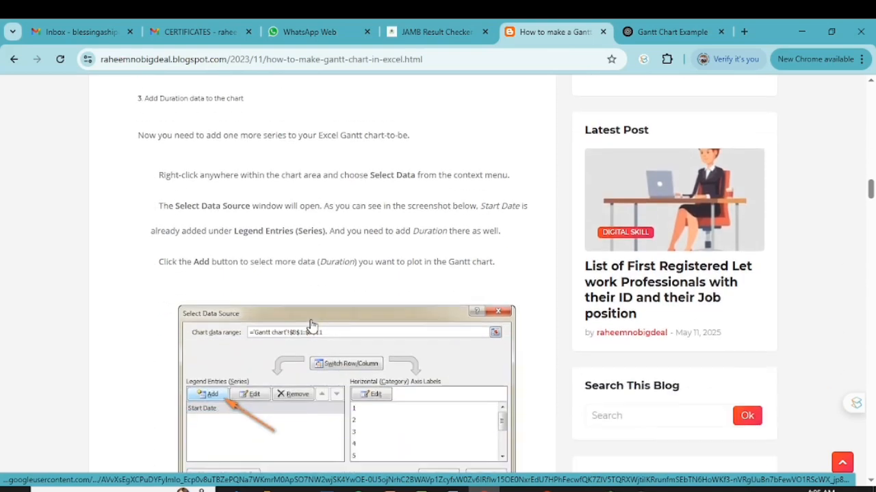
{"action": "scroll", "coordinate": [312, 326], "scroll_direction": "down", "scroll_amount": 1}
{"action": "scroll", "coordinate": [336, 360], "scroll_direction": "down", "scroll_amount": 1}
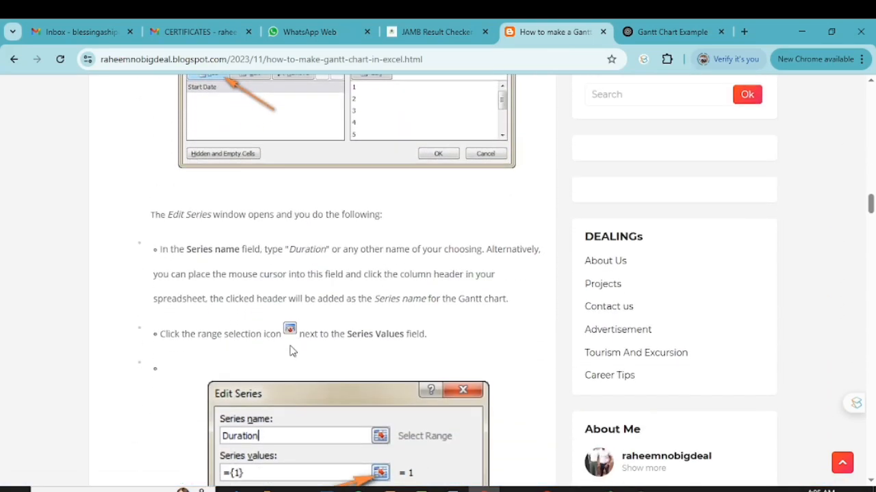
- Review the article's project table section again, with its two Duration formulas and the =C2-B2 example
{"action": "scroll", "coordinate": [291, 349], "scroll_direction": "up", "scroll_amount": 5}
{"action": "scroll", "coordinate": [282, 313], "scroll_direction": "up", "scroll_amount": 18}
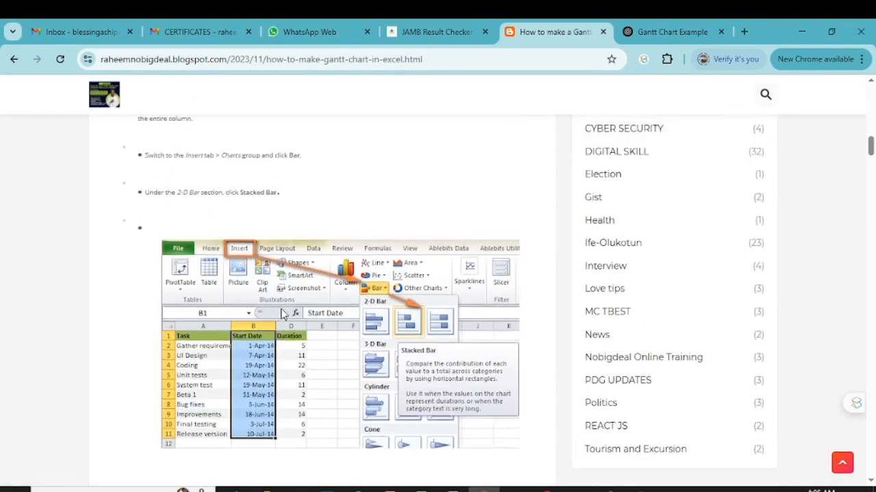
{"action": "scroll", "coordinate": [283, 313], "scroll_direction": "up", "scroll_amount": 1}
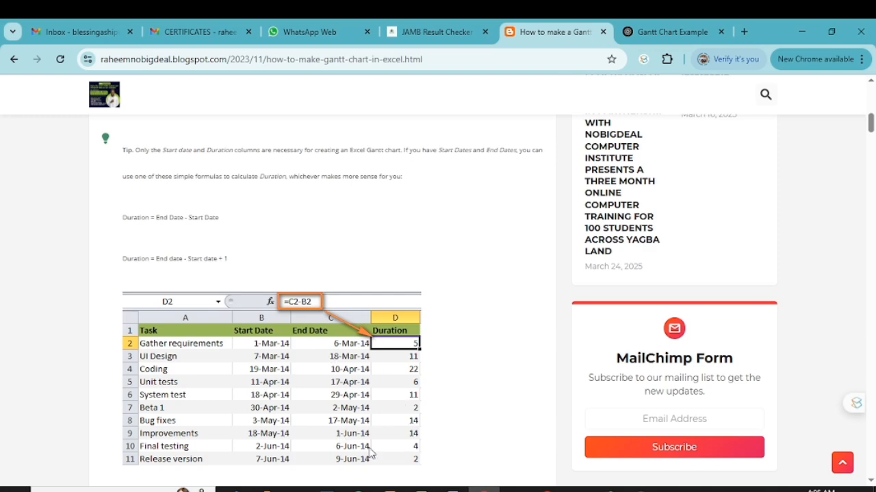
{"action": "scroll", "coordinate": [273, 333], "scroll_direction": "up", "scroll_amount": 1}
{"action": "scroll", "coordinate": [254, 313], "scroll_direction": "down", "scroll_amount": 1}
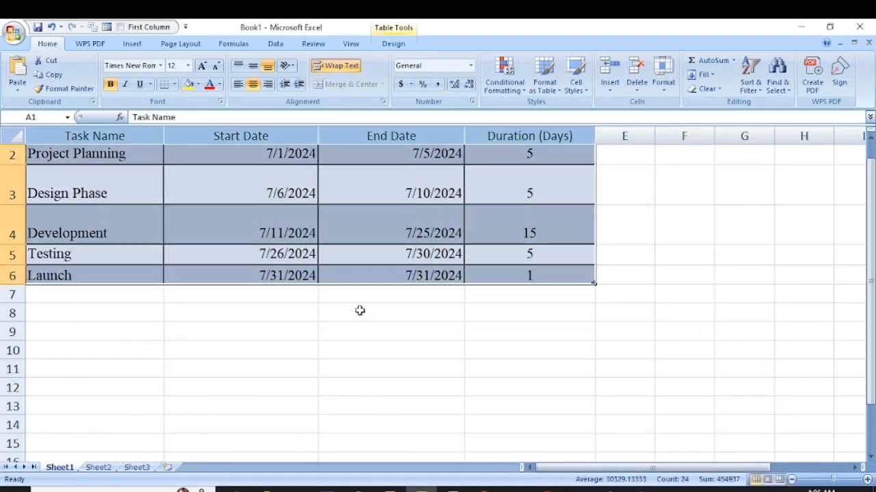
{"action": "scroll", "coordinate": [360, 310], "scroll_direction": "up", "scroll_amount": 1}
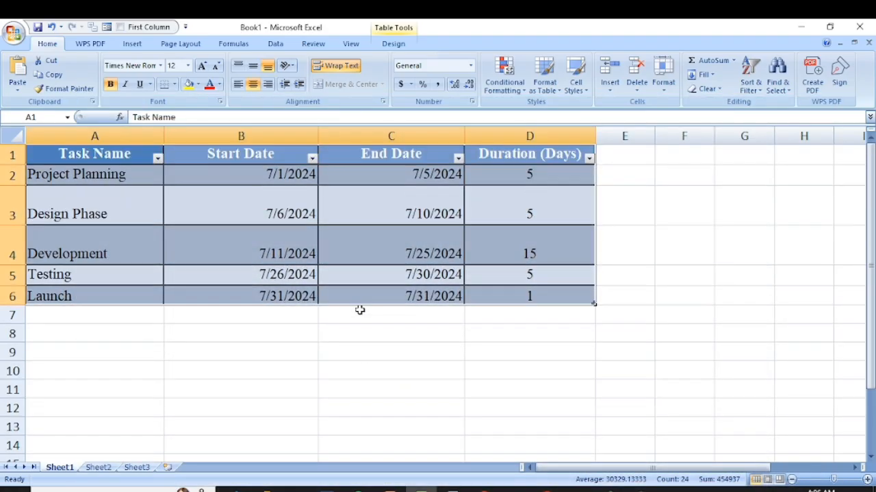
- Move the Duration (Days) values from D2:D6 out of the task table to G10:G14
{"action": "left_click", "coordinate": [415, 173]}
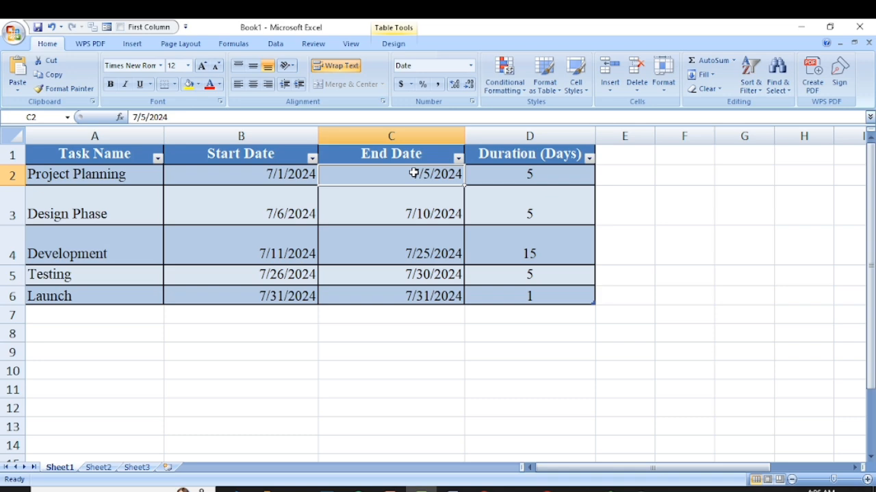
{"action": "left_click", "coordinate": [279, 173]}
{"action": "left_click", "coordinate": [524, 178]}
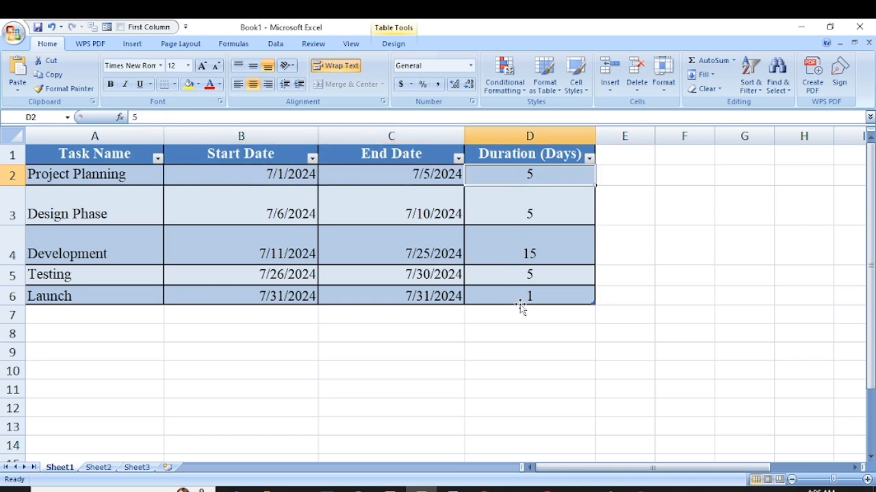
{"action": "left_click_drag", "start_coordinate": [516, 174], "coordinate": [517, 291]}
{"action": "left_click_drag", "start_coordinate": [466, 168], "coordinate": [730, 328]}
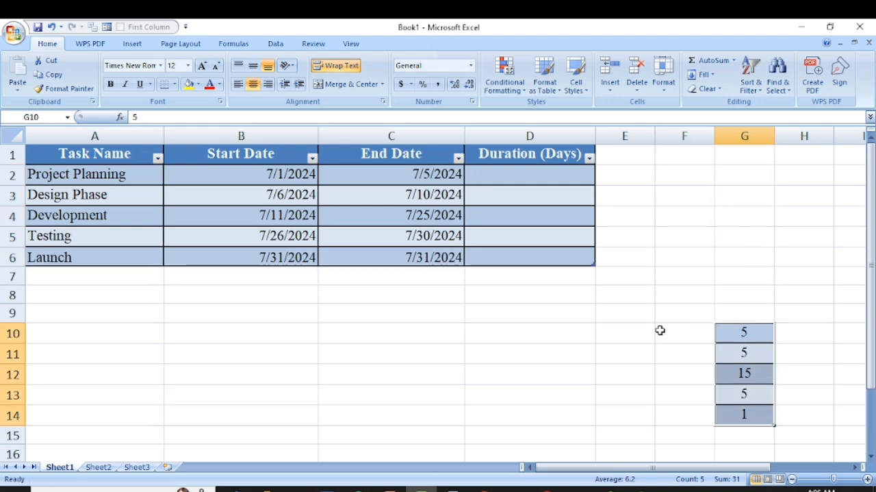
- Calculate the Duration (Days) column as end date minus start date by entering =c2-b2 in D2
{"action": "left_click", "coordinate": [500, 174]}
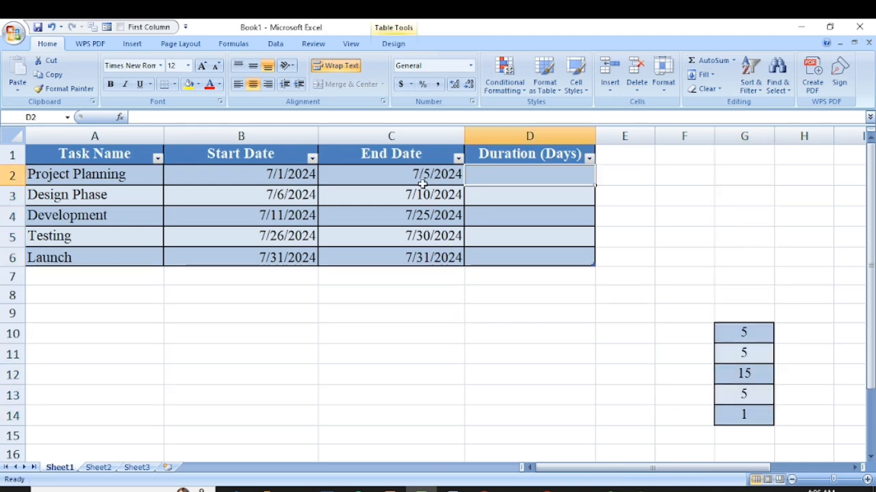
{"action": "left_click", "coordinate": [289, 175]}
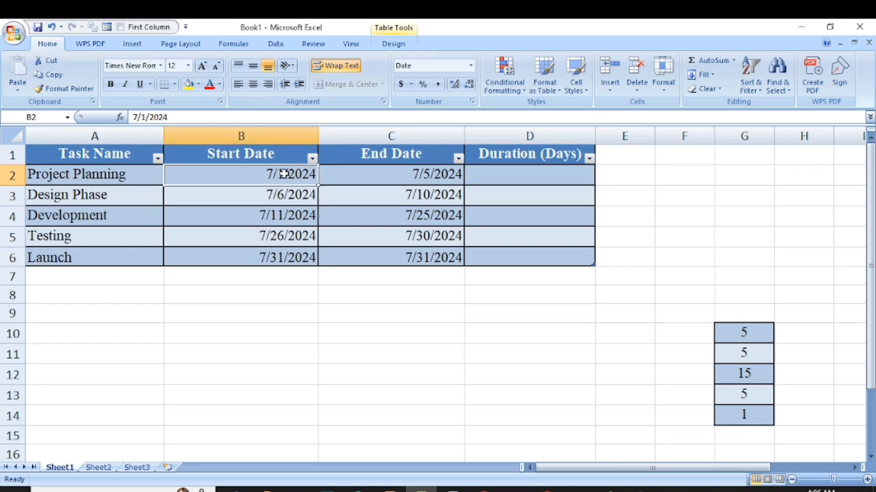
{"action": "left_click", "coordinate": [371, 178]}
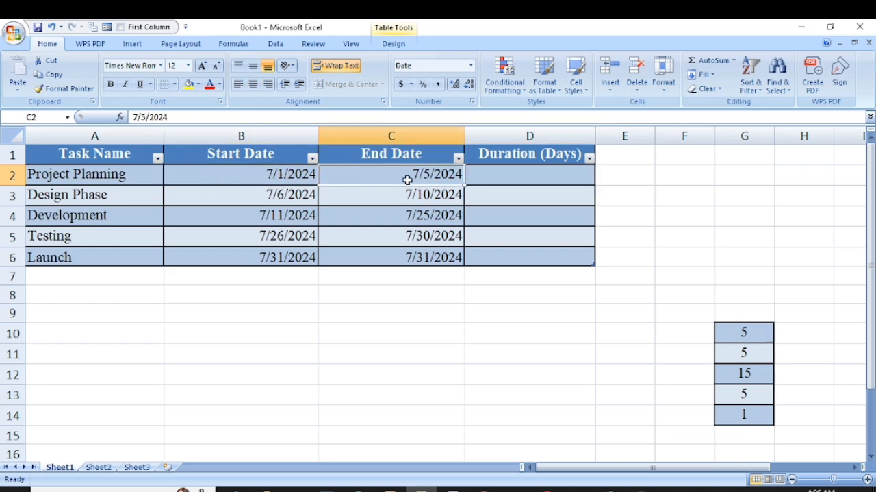
{"action": "left_click", "coordinate": [550, 174]}
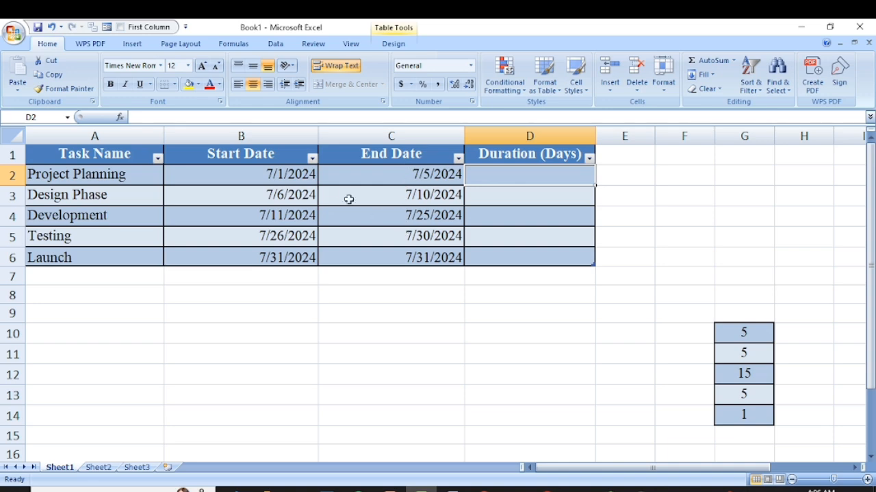
{"action": "double_click", "coordinate": [526, 176]}
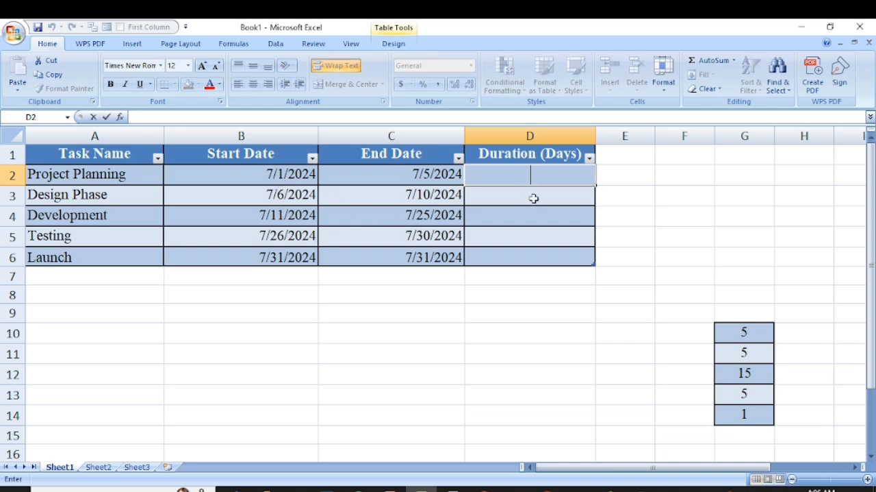
{"action": "type", "text": "="}
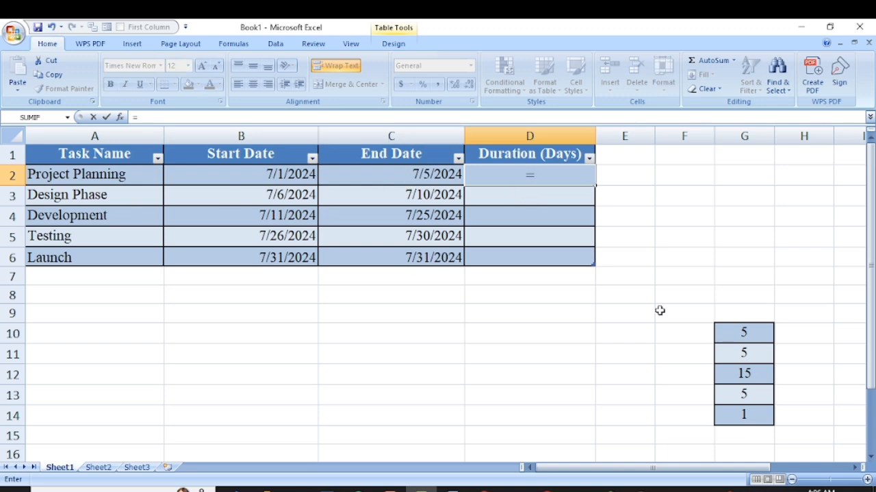
{"action": "type", "text": "c2"}
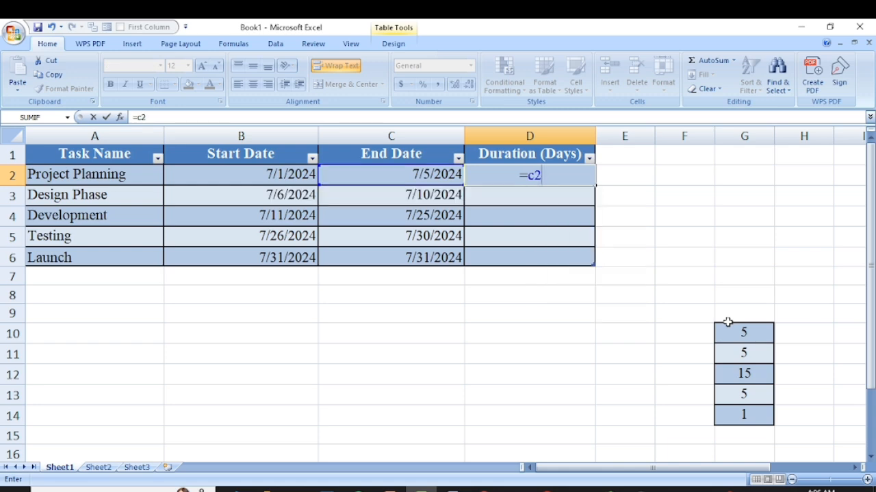
{"action": "type", "text": "-b2"}
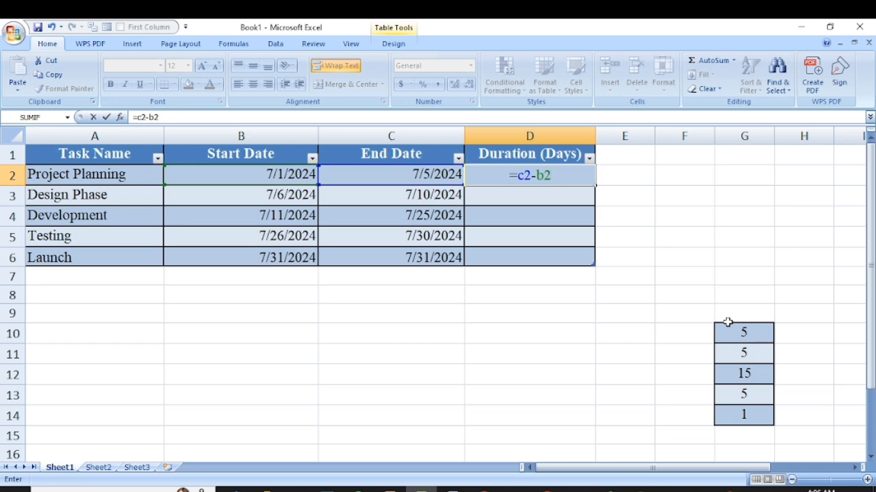
{"action": "key", "text": "Return"}
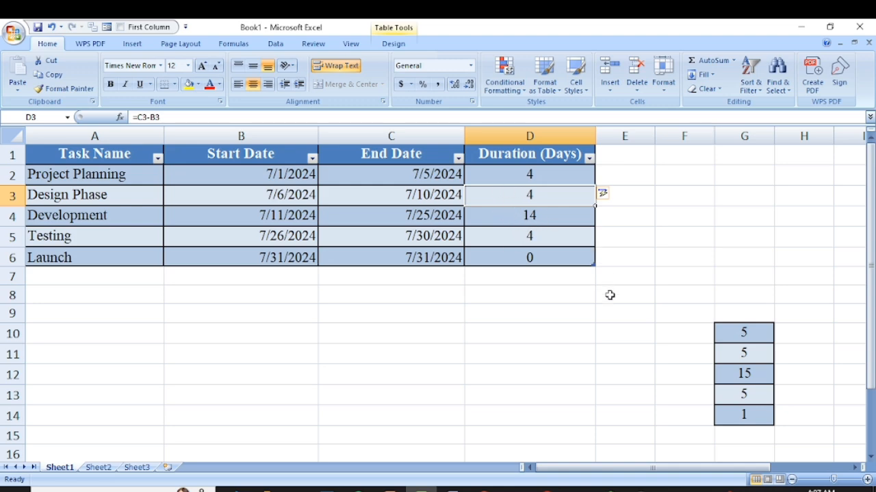
- Clear the contents of G9:G15, where the old duration values were placed
{"action": "left_click", "coordinate": [748, 333]}
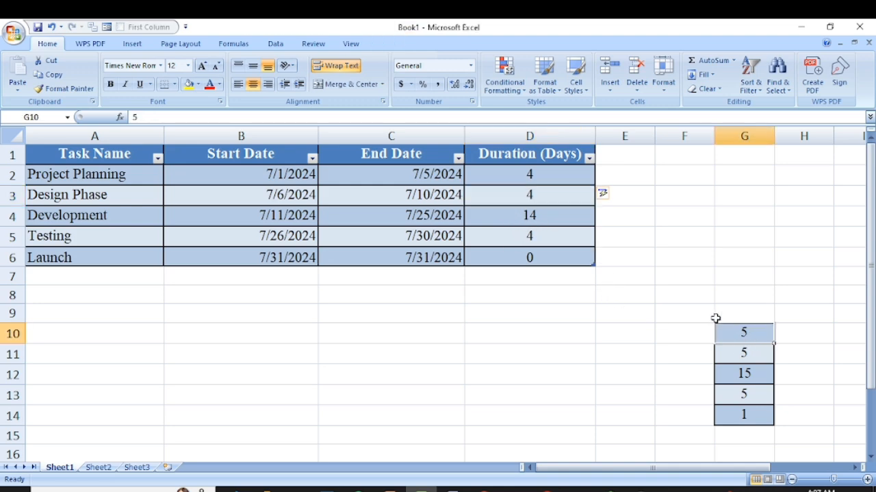
{"action": "left_click_drag", "start_coordinate": [719, 314], "coordinate": [767, 434]}
{"action": "key", "text": "Delete"}
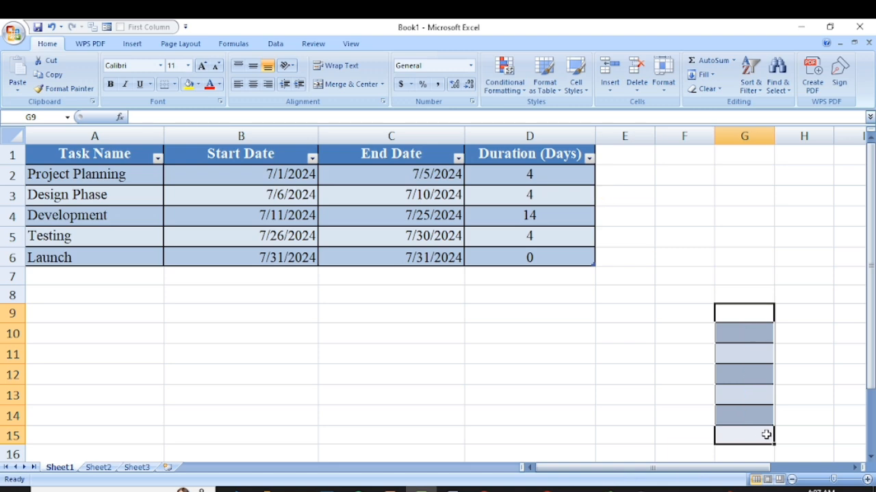
{"action": "left_click", "coordinate": [709, 293]}
{"action": "left_click", "coordinate": [695, 218]}
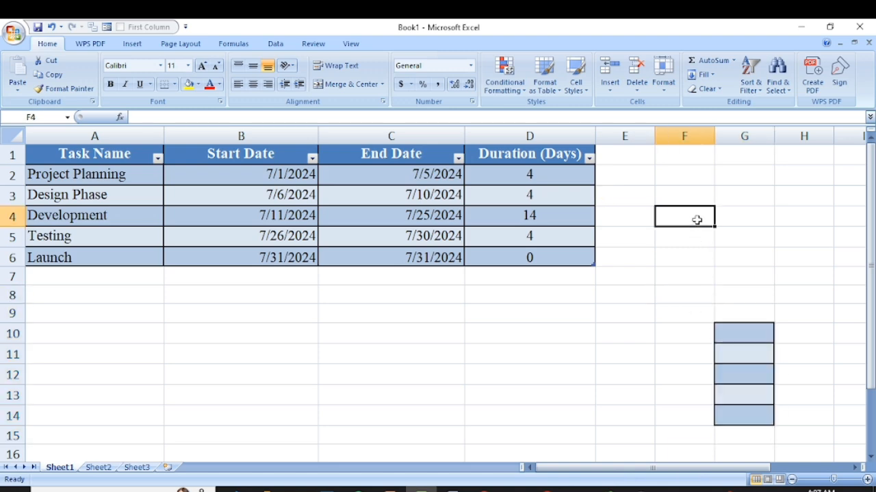
- Delete the whole of column G to remove the leftover cell formatting
{"action": "left_click", "coordinate": [733, 134]}
{"action": "right_click", "coordinate": [733, 135]}
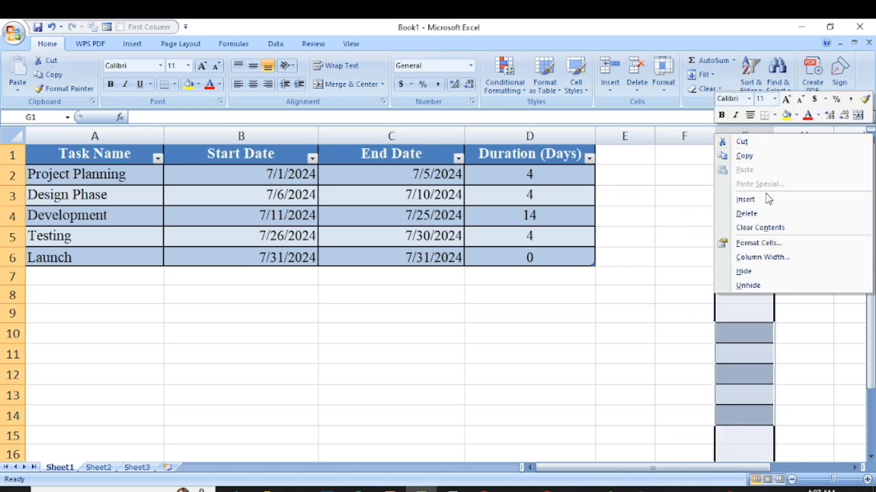
{"action": "left_click", "coordinate": [762, 217]}
{"action": "left_click", "coordinate": [571, 347]}
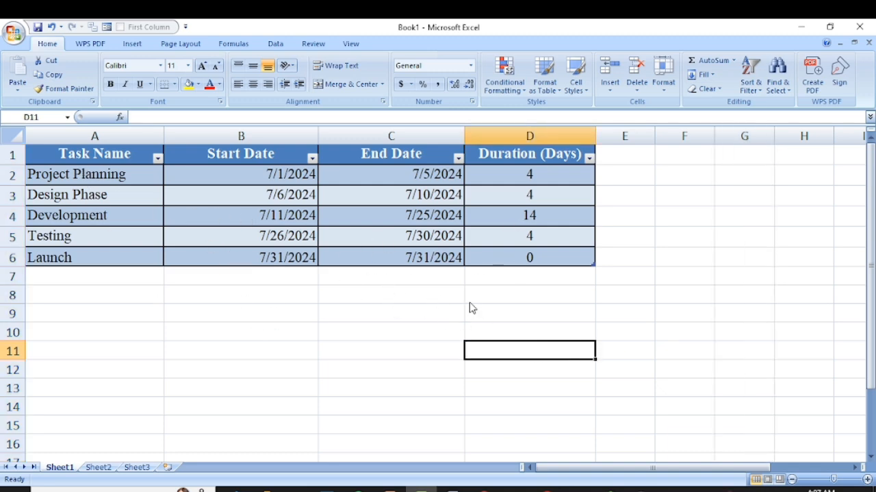
- Switch to the browser and examine the article's instructions for inserting a Stacked Bar chart based on start dates
{"action": "left_click", "coordinate": [485, 489]}
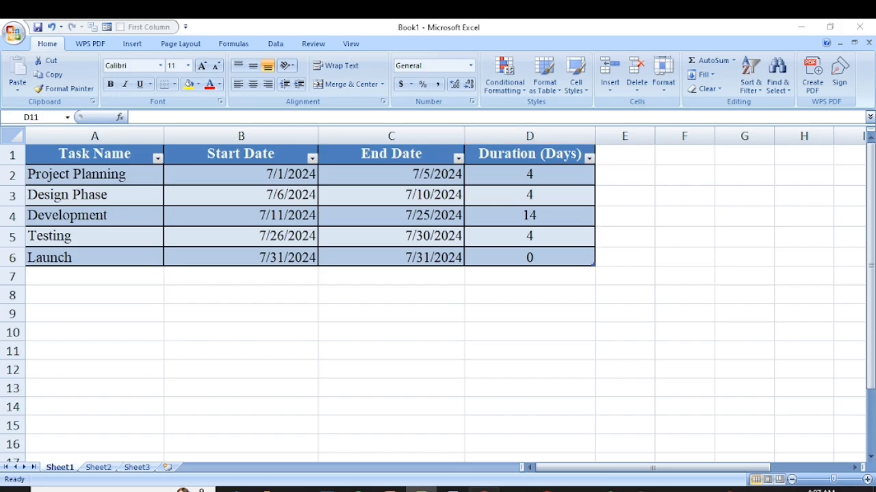
{"action": "scroll", "coordinate": [317, 240], "scroll_direction": "down", "scroll_amount": 3}
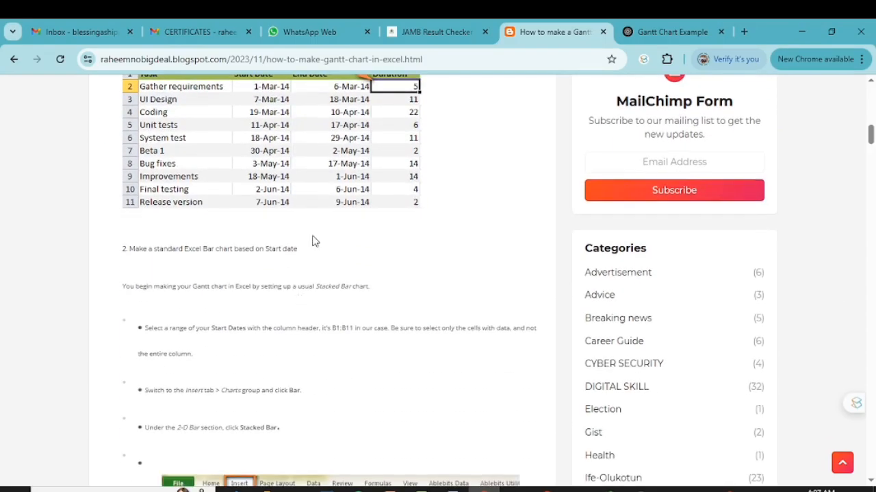
{"action": "scroll", "coordinate": [274, 322], "scroll_direction": "down", "scroll_amount": 5}
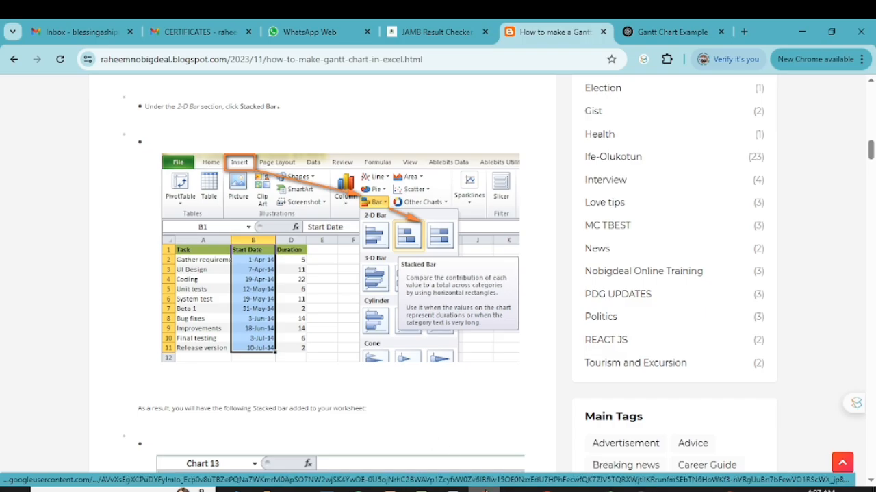
- Switch back to Excel and copy the Task Name column, A1:A6, to a new table starting at A12
{"action": "left_click", "coordinate": [423, 489]}
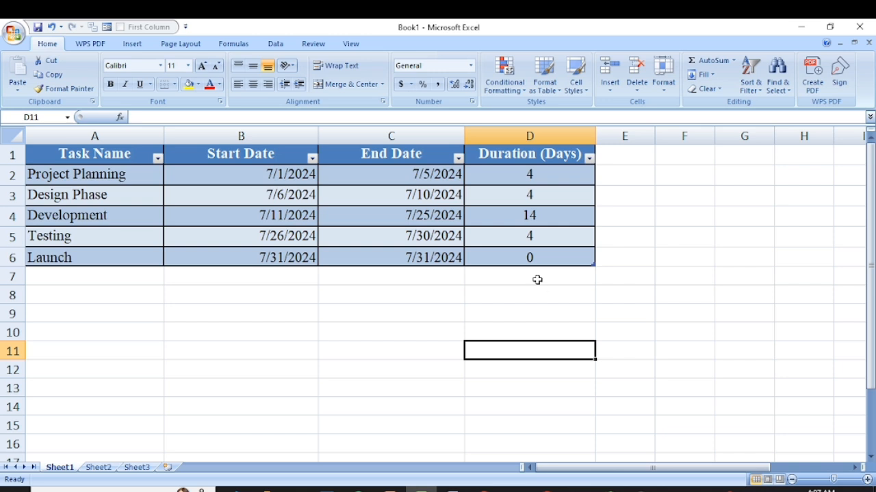
{"action": "left_click", "coordinate": [79, 313]}
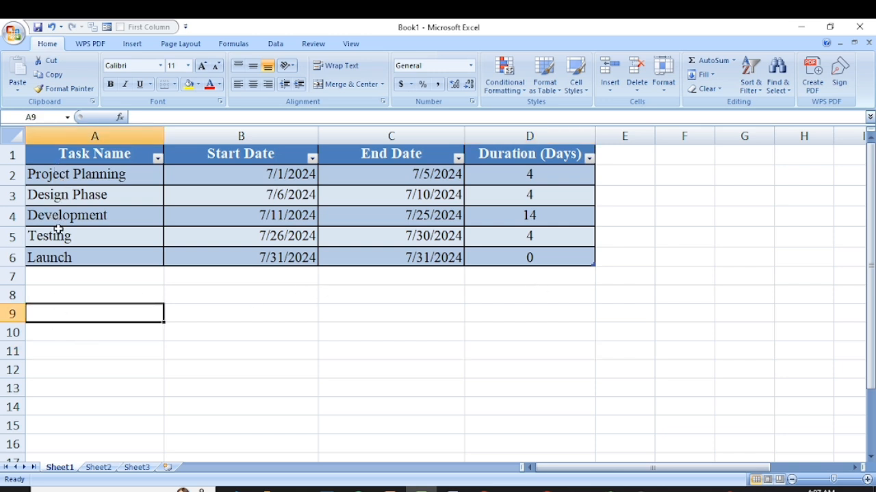
{"action": "left_click_drag", "start_coordinate": [65, 176], "coordinate": [74, 257]}
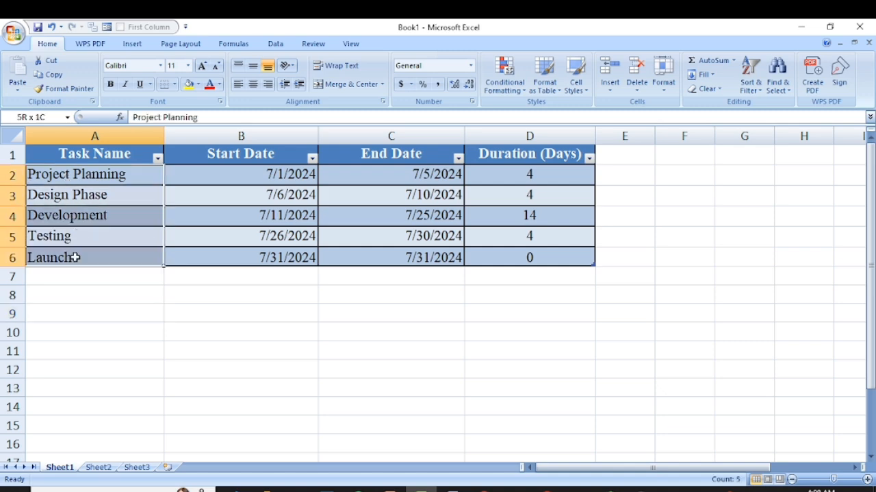
{"action": "key", "text": "ctrl+a"}
{"action": "key", "text": "ctrl+a"}
{"action": "left_click", "coordinate": [55, 155]}
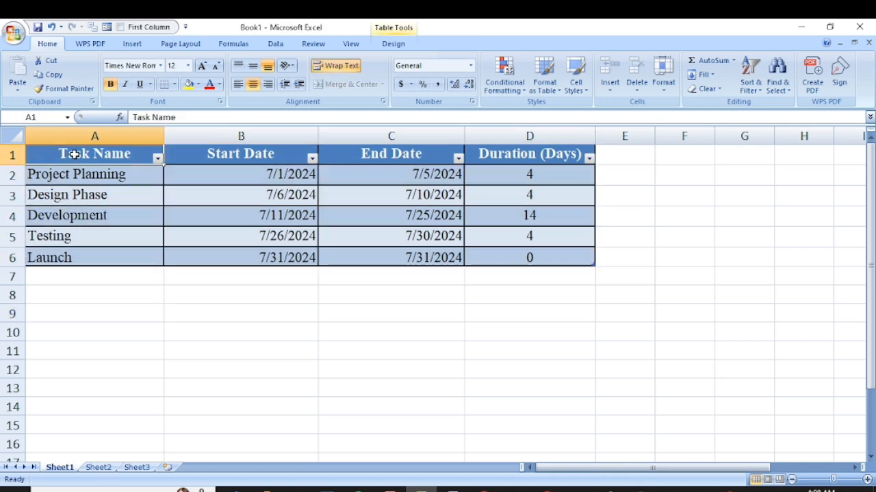
{"action": "left_click_drag", "start_coordinate": [73, 150], "coordinate": [72, 262]}
{"action": "right_click", "coordinate": [72, 263]}
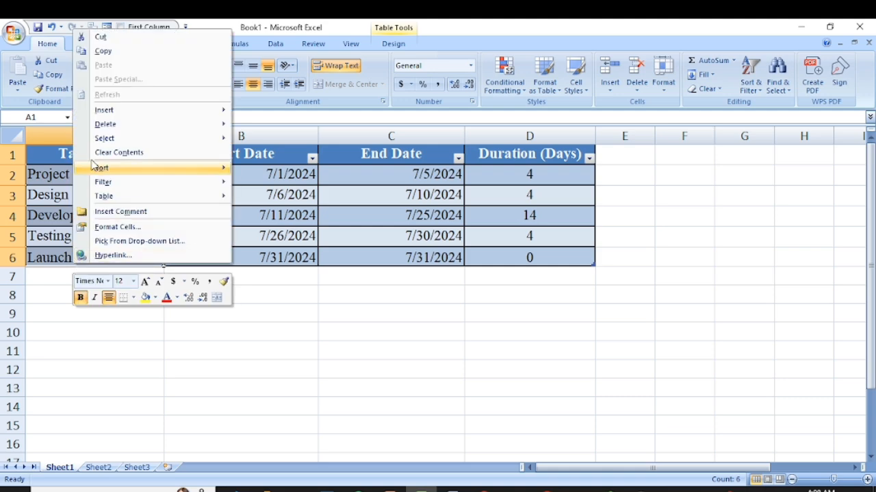
{"action": "left_click", "coordinate": [101, 52]}
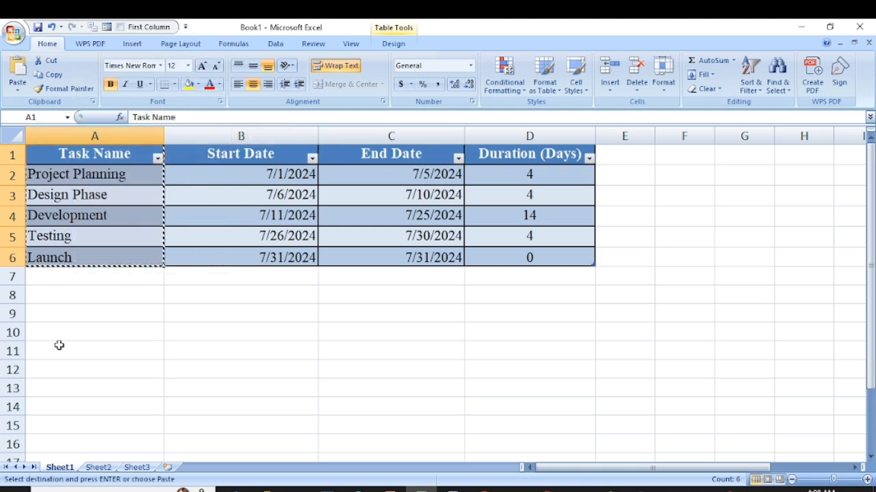
{"action": "left_click", "coordinate": [60, 367]}
{"action": "right_click", "coordinate": [62, 366]}
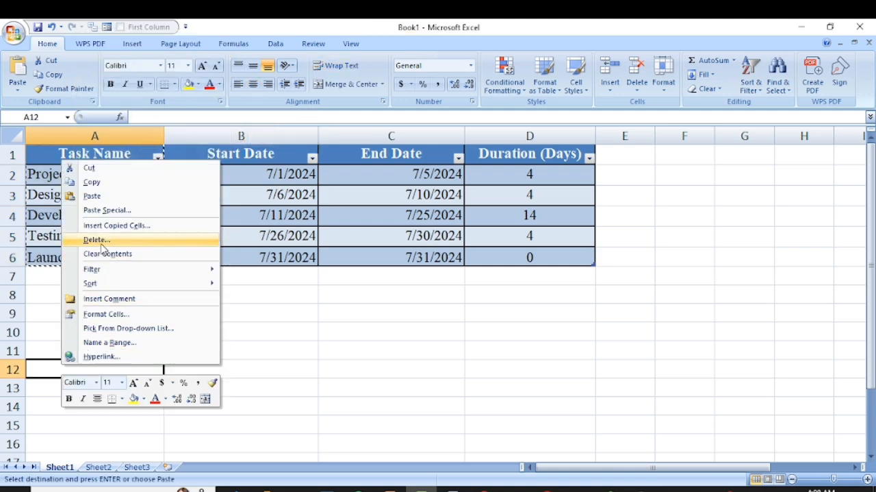
{"action": "left_click", "coordinate": [94, 197]}
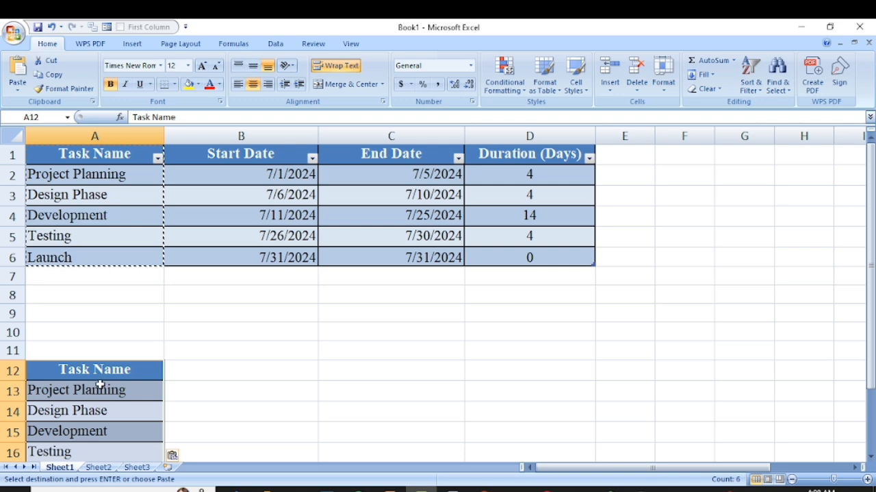
- Copy the Start Date column, B1:B6, to B12 beside the copied task names
{"action": "scroll", "coordinate": [102, 376], "scroll_direction": "down", "scroll_amount": 1}
{"action": "scroll", "coordinate": [130, 359], "scroll_direction": "up", "scroll_amount": 1}
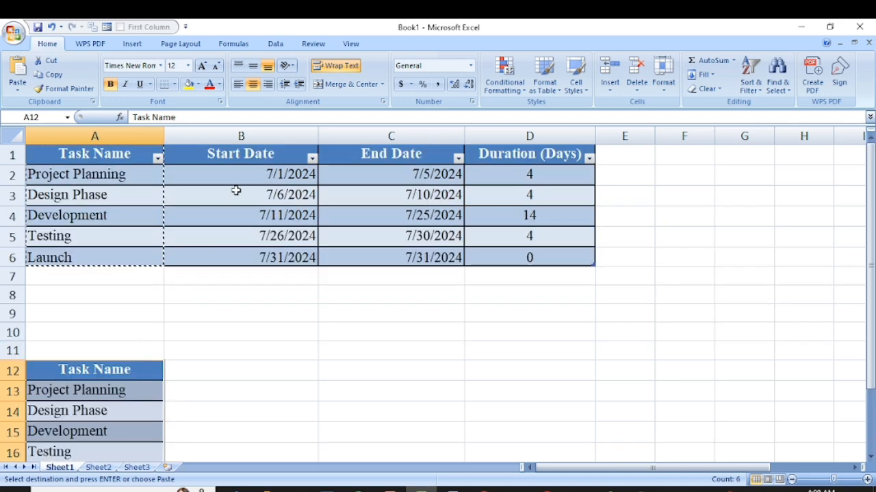
{"action": "left_click_drag", "start_coordinate": [235, 152], "coordinate": [241, 249]}
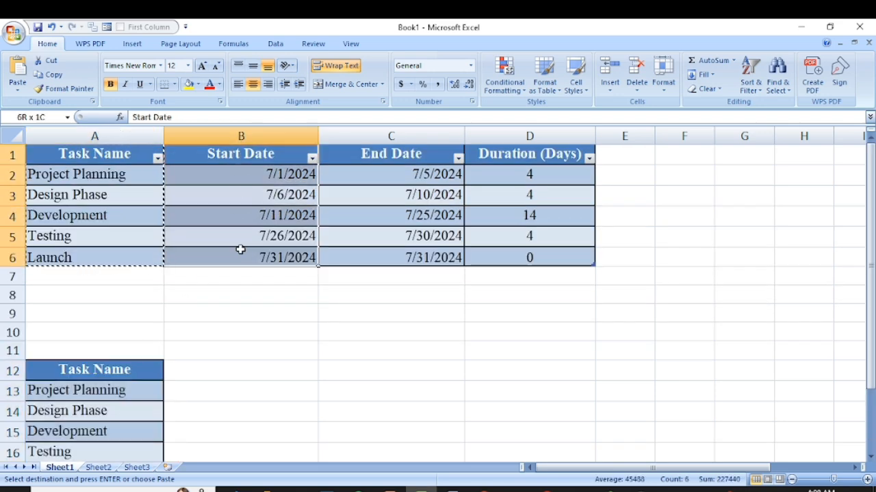
{"action": "right_click", "coordinate": [241, 249]}
{"action": "left_click", "coordinate": [255, 268]}
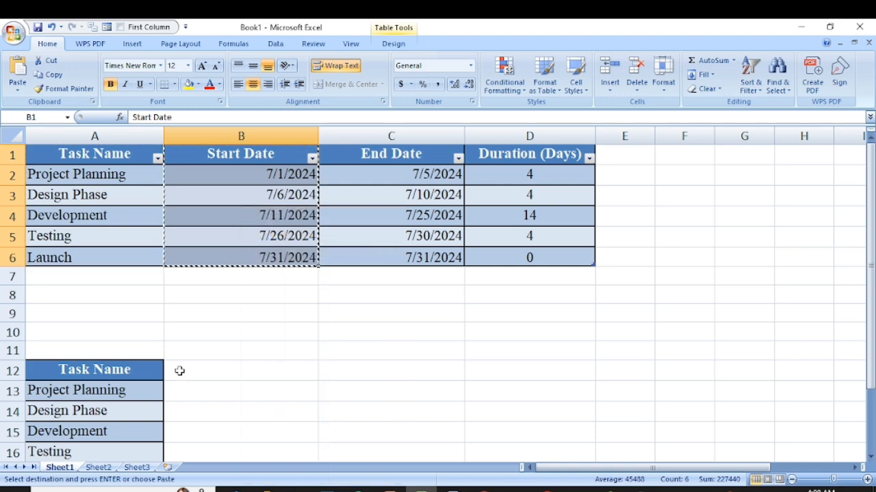
{"action": "left_click", "coordinate": [179, 369]}
{"action": "right_click", "coordinate": [180, 370]}
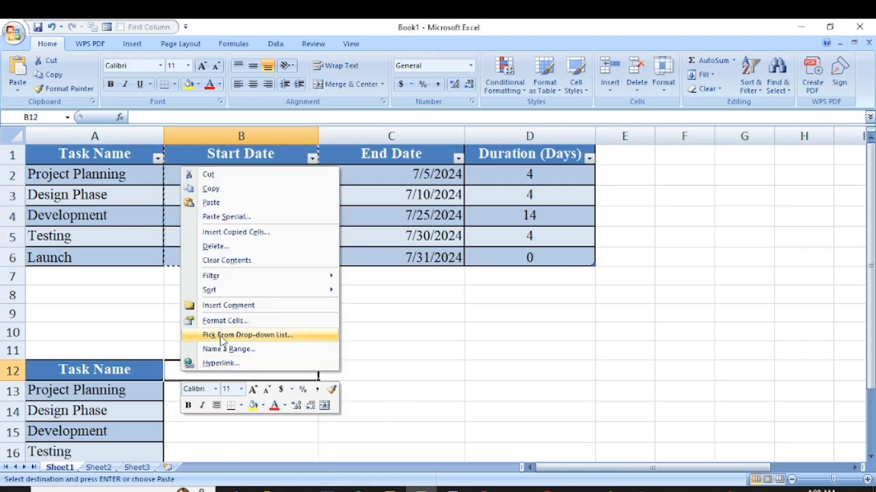
{"action": "left_click", "coordinate": [225, 205]}
- Copy the Duration (Days) column, D1:D6, to C12 beside the copied start dates
{"action": "left_click_drag", "start_coordinate": [516, 152], "coordinate": [524, 257]}
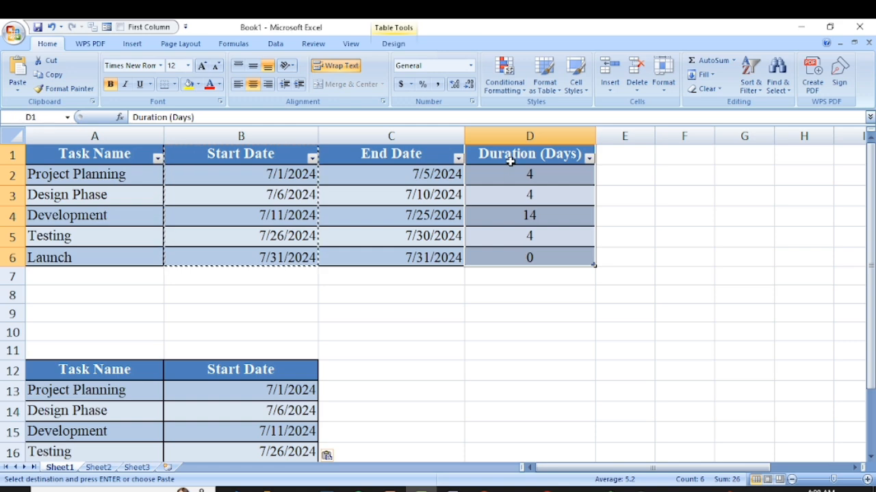
{"action": "right_click", "coordinate": [515, 154]}
{"action": "left_click", "coordinate": [538, 182]}
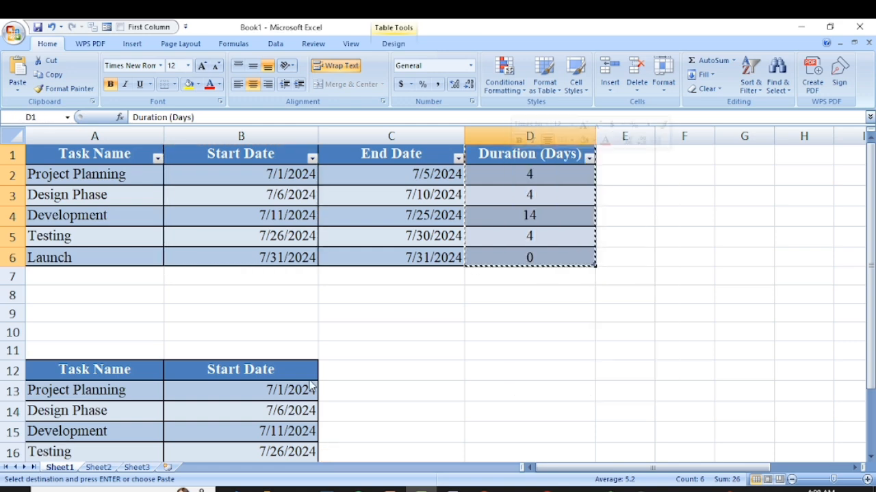
{"action": "left_click", "coordinate": [335, 367]}
{"action": "right_click", "coordinate": [336, 369]}
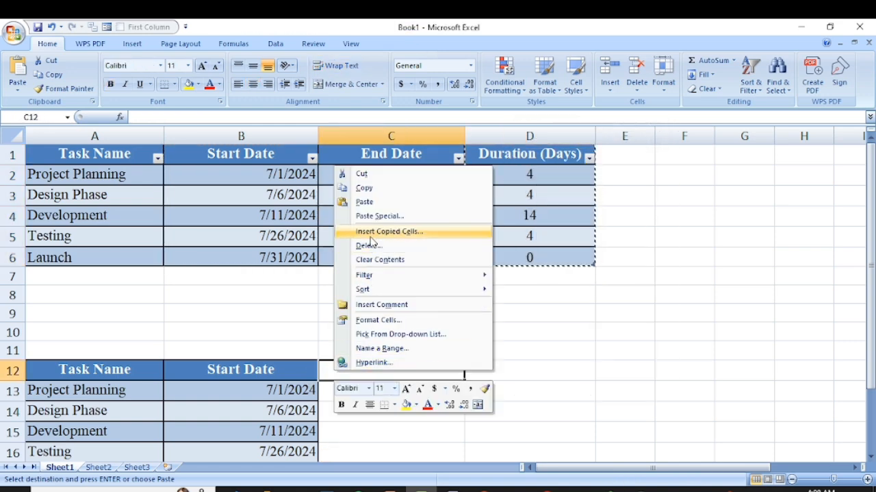
{"action": "left_click", "coordinate": [366, 201]}
{"action": "scroll", "coordinate": [328, 375], "scroll_direction": "down", "scroll_amount": 2}
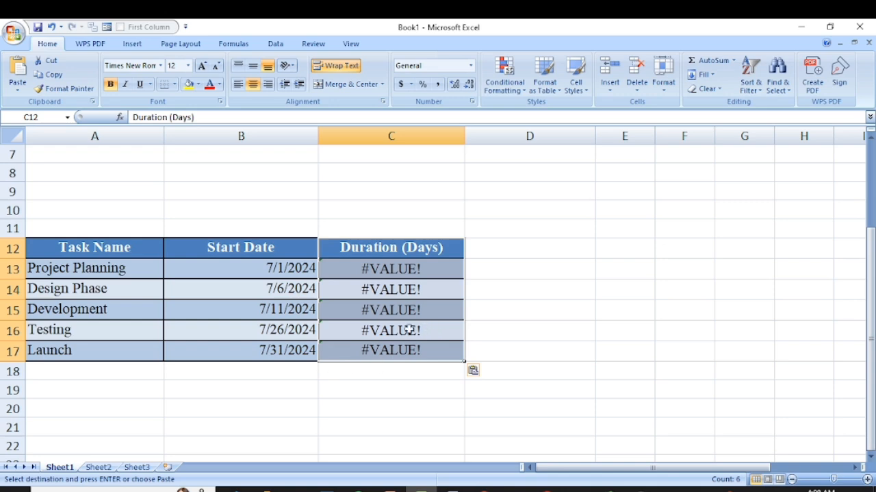
{"action": "scroll", "coordinate": [395, 303], "scroll_direction": "up", "scroll_amount": 1}
{"action": "scroll", "coordinate": [389, 353], "scroll_direction": "up", "scroll_amount": 1}
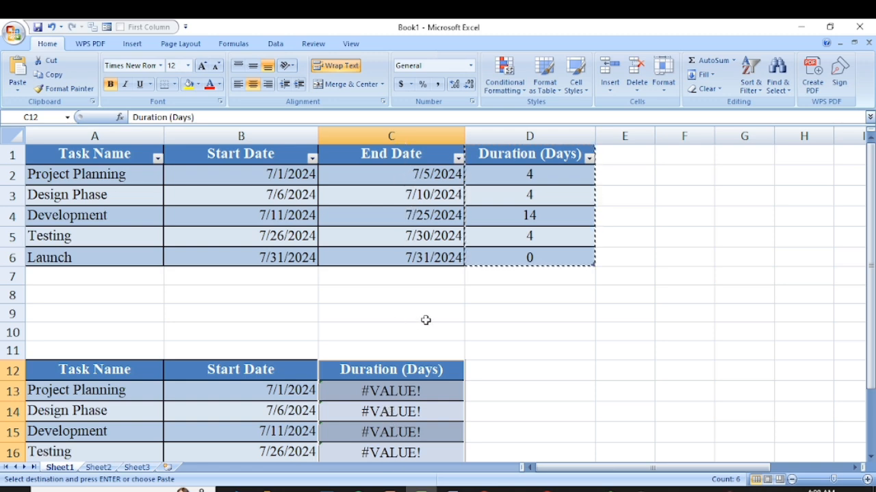
{"action": "scroll", "coordinate": [368, 383], "scroll_direction": "down", "scroll_amount": 1}
{"action": "double_click", "coordinate": [371, 329]}
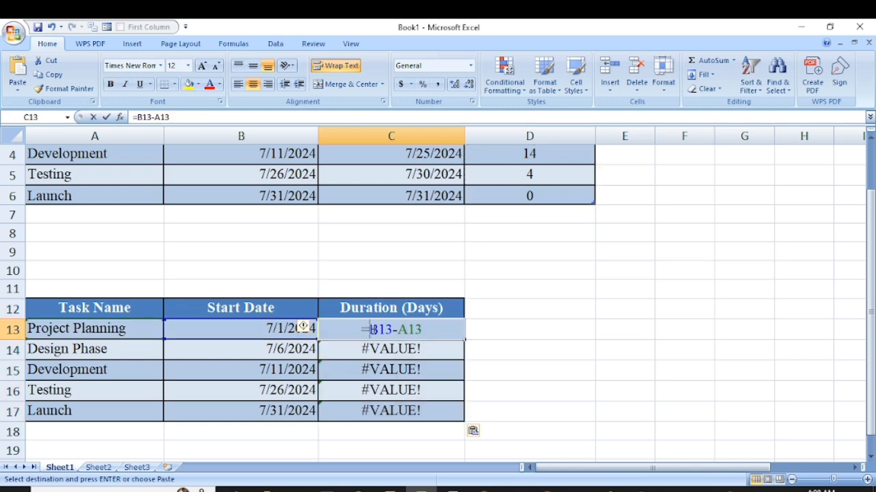
{"action": "double_click", "coordinate": [374, 330]}
{"action": "left_click", "coordinate": [374, 329]}
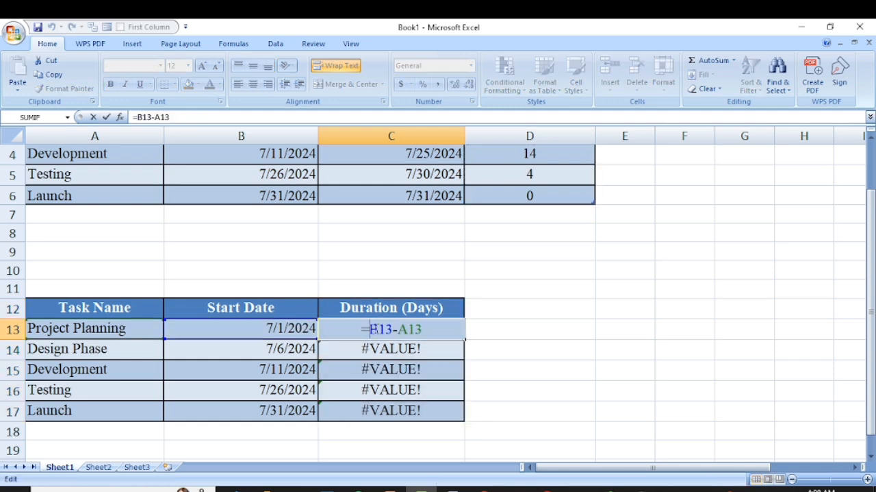
{"action": "left_click", "coordinate": [581, 333]}
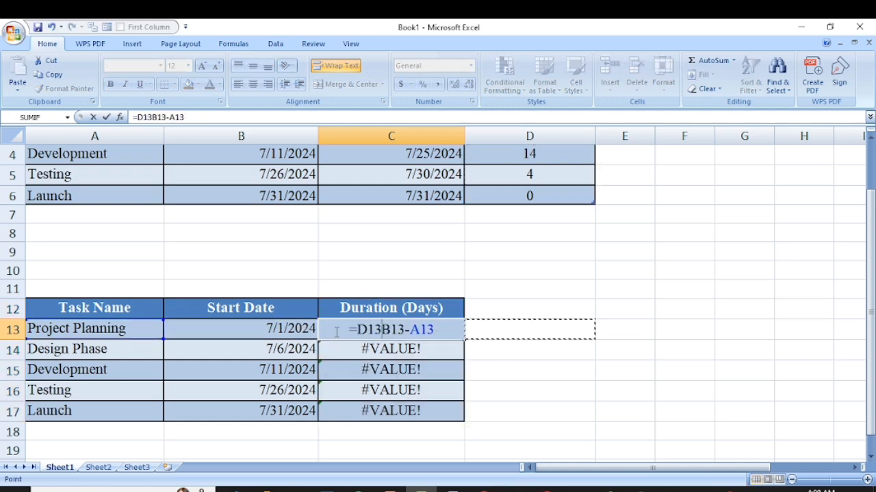
{"action": "key", "text": "Escape"}
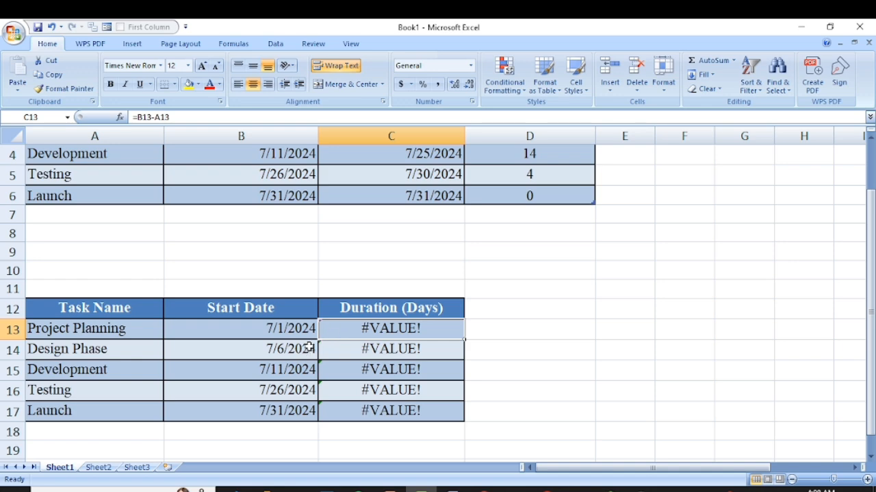
- Clear the pasted duration formulas from C13:C17, keeping the Duration (Days) header
{"action": "left_click_drag", "start_coordinate": [347, 335], "coordinate": [373, 417]}
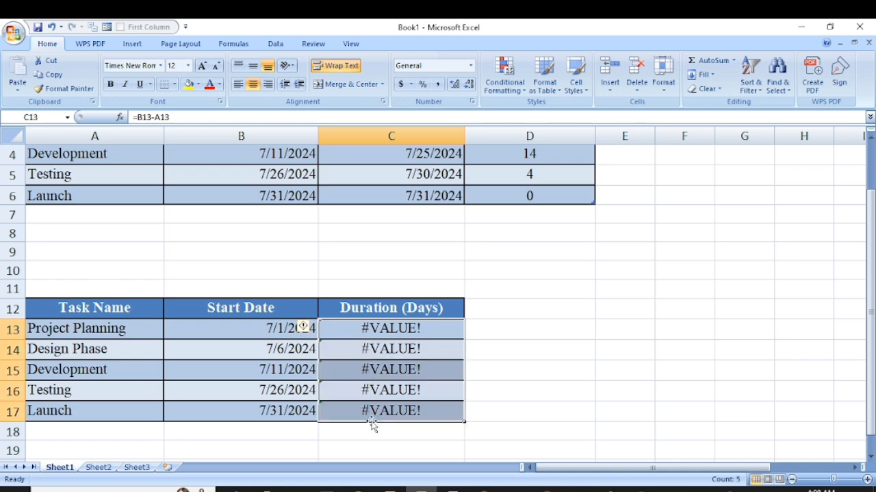
{"action": "key", "text": "Delete"}
{"action": "scroll", "coordinate": [373, 424], "scroll_direction": "up", "scroll_amount": 1}
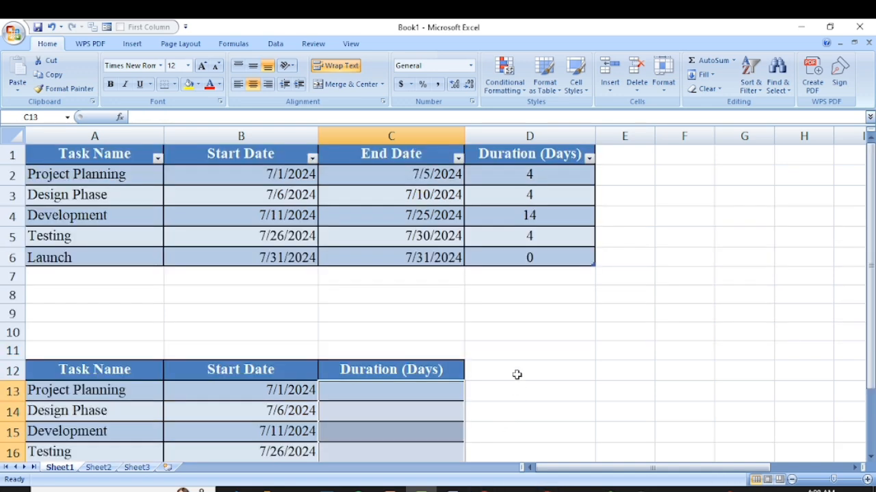
- Enter the durations 4, 4, 14, 4 and 0 as plain numbers in C13:C17
{"action": "left_click", "coordinate": [394, 394]}
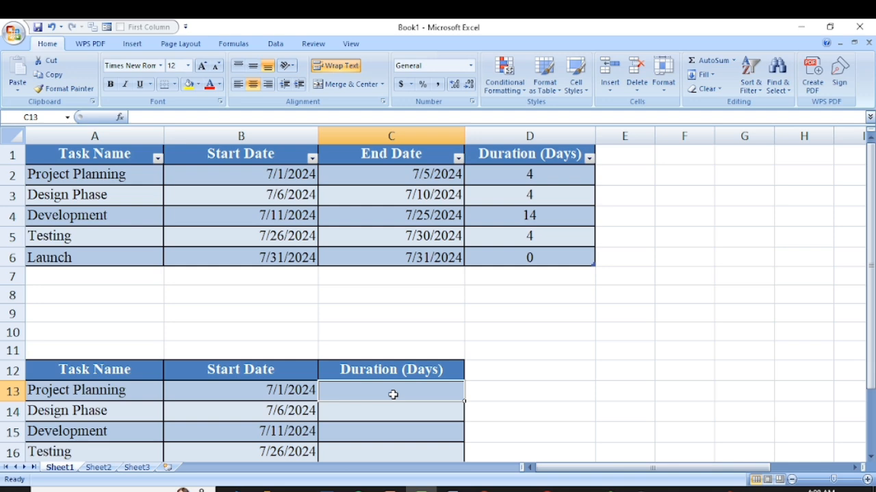
{"action": "type", "text": "4"}
{"action": "key", "text": "Return"}
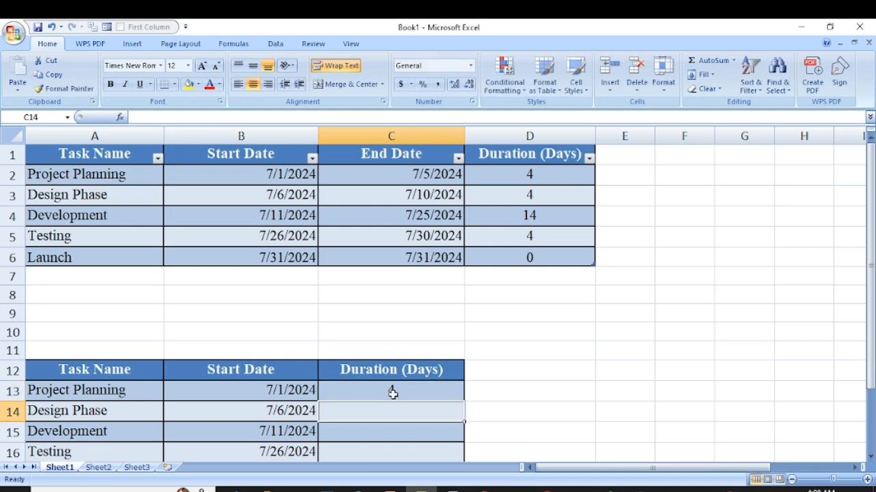
{"action": "type", "text": "4"}
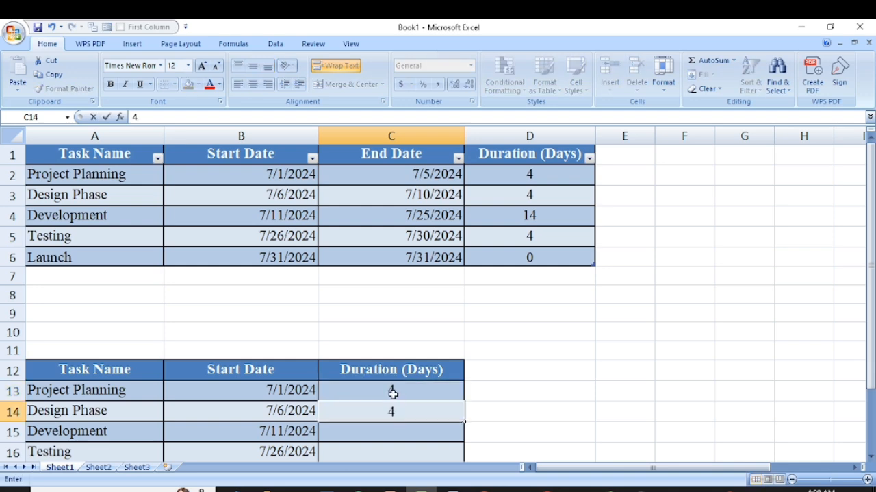
{"action": "key", "text": "Return"}
{"action": "type", "text": "1"}
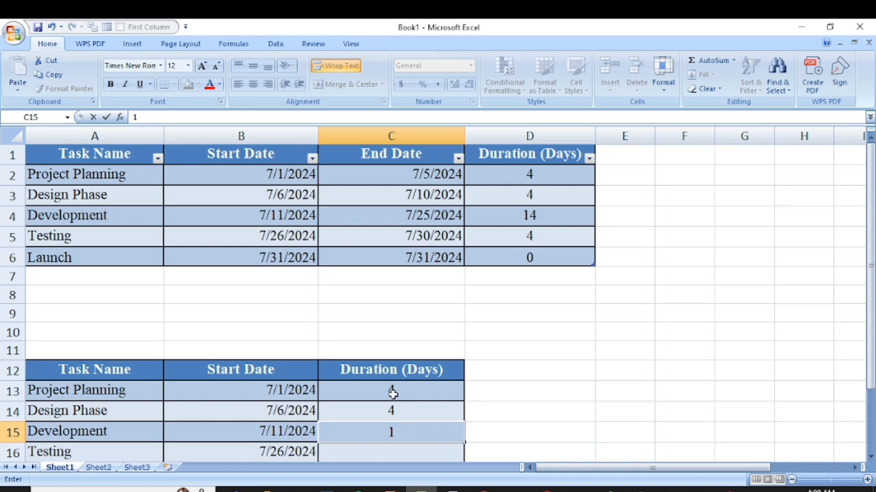
{"action": "type", "text": "4"}
{"action": "key", "text": "Return"}
{"action": "type", "text": "4"}
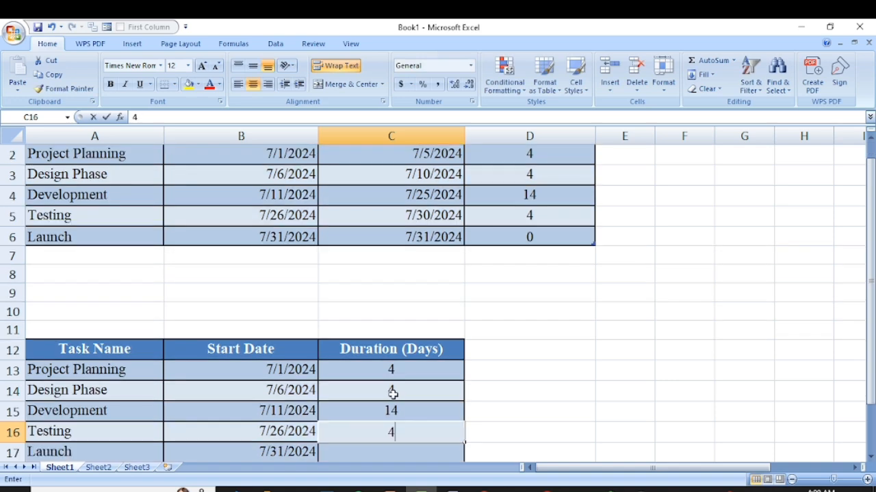
{"action": "scroll", "coordinate": [461, 403], "scroll_direction": "down", "scroll_amount": 1}
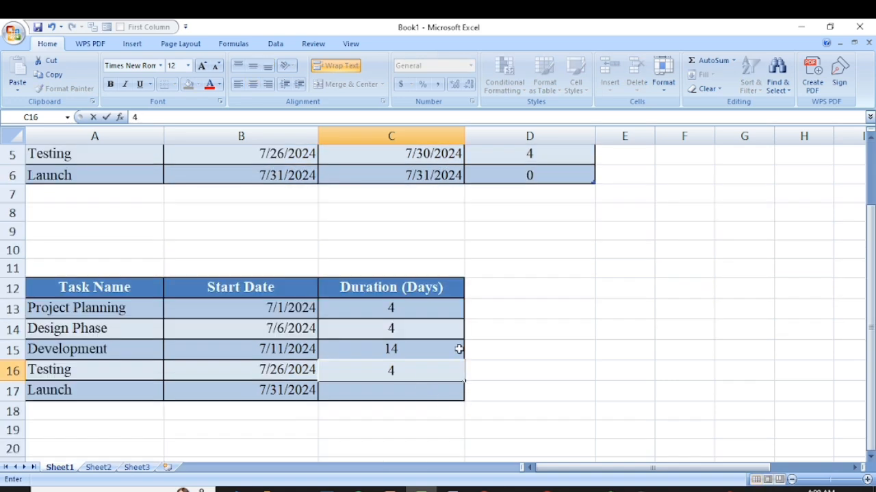
{"action": "key", "text": "Return"}
{"action": "type", "text": "0"}
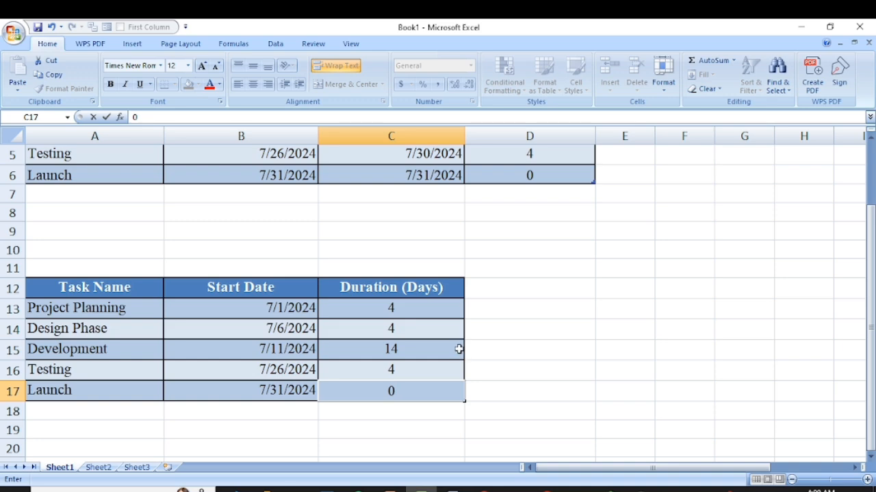
{"action": "scroll", "coordinate": [260, 336], "scroll_direction": "down", "scroll_amount": 1}
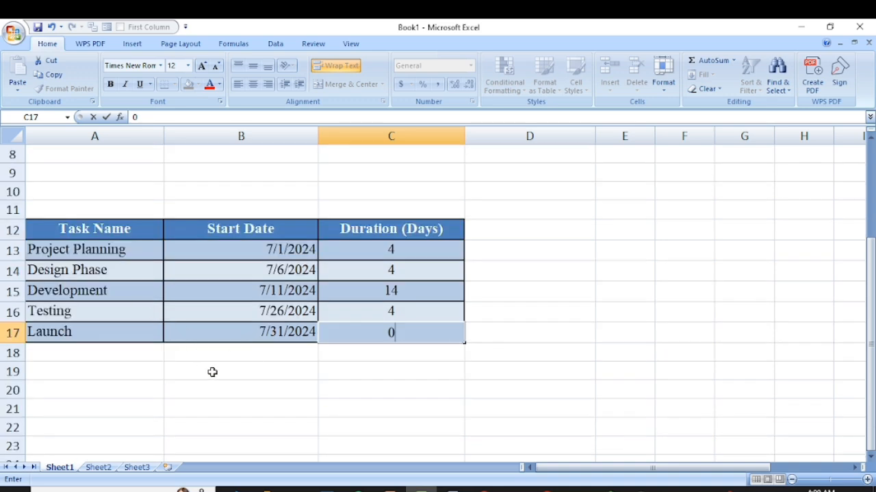
{"action": "left_click", "coordinate": [308, 373]}
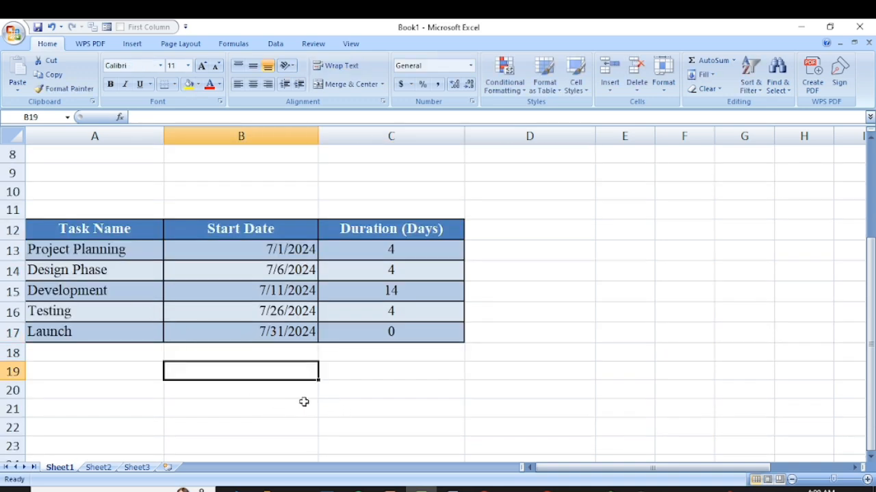
{"action": "left_click", "coordinate": [373, 393]}
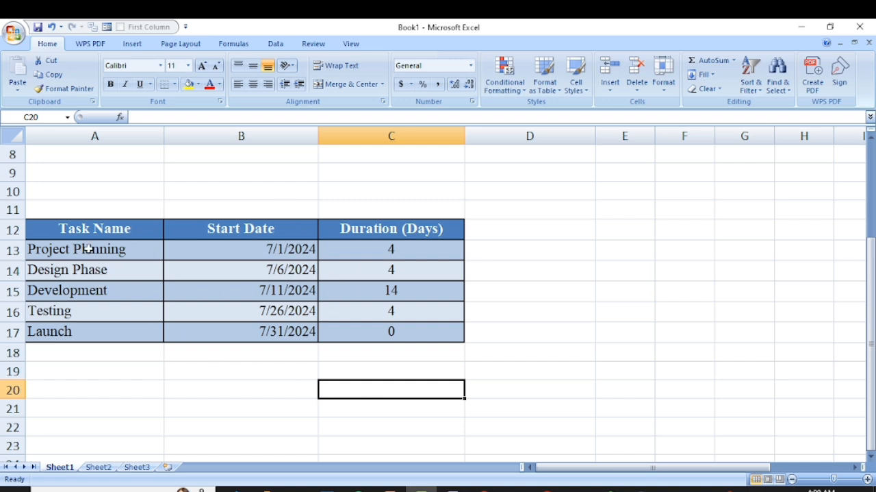
- Move the copied three-column table from A12:C17 up so that it starts at A9
{"action": "left_click_drag", "start_coordinate": [58, 226], "coordinate": [407, 333]}
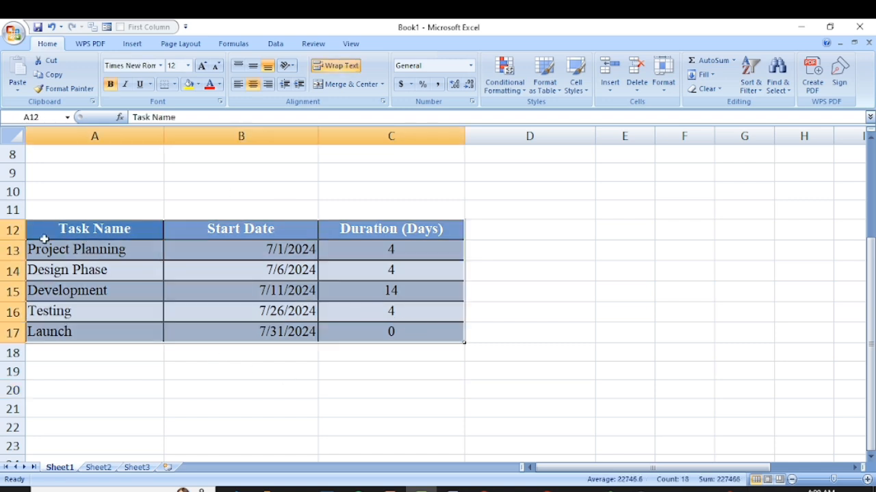
{"action": "left_click_drag", "start_coordinate": [34, 221], "coordinate": [35, 171]}
{"action": "left_click", "coordinate": [180, 297]}
{"action": "left_click", "coordinate": [268, 355]}
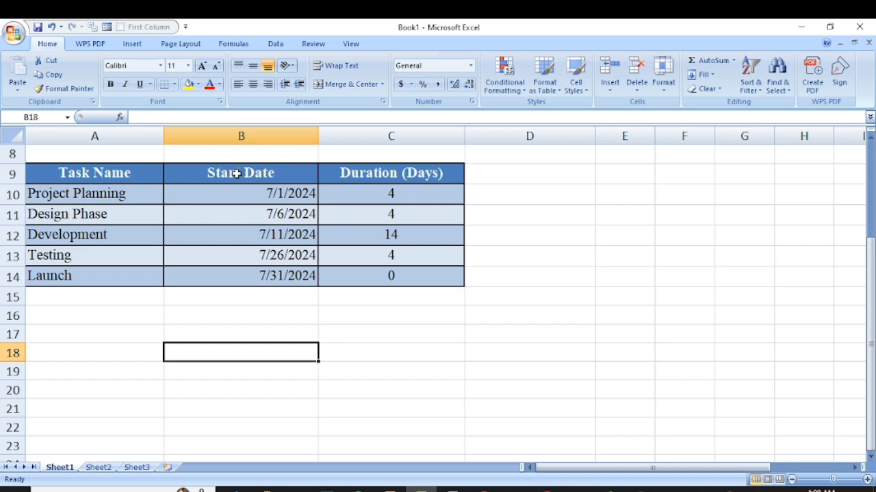
- Insert a 2-D stacked bar chart based on the Start Date column, B9:B14
{"action": "left_click_drag", "start_coordinate": [237, 174], "coordinate": [253, 289]}
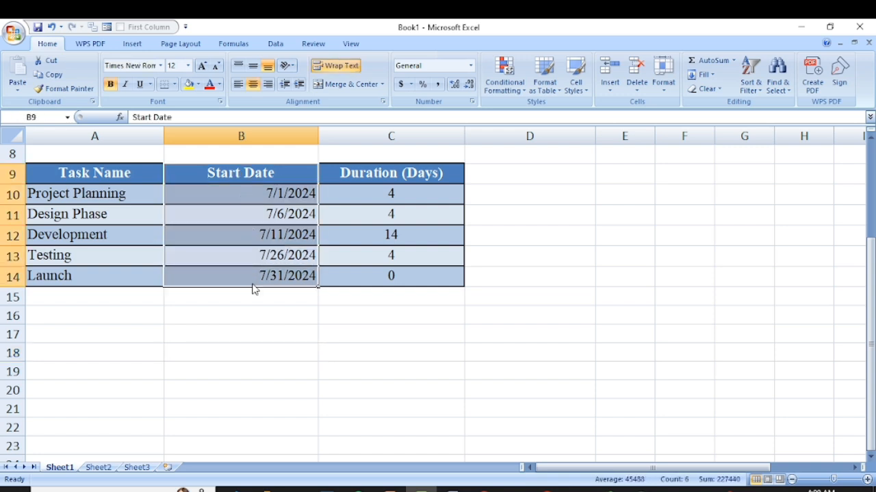
{"action": "left_click_drag", "start_coordinate": [345, 170], "coordinate": [352, 282]}
{"action": "left_click_drag", "start_coordinate": [247, 177], "coordinate": [276, 281]}
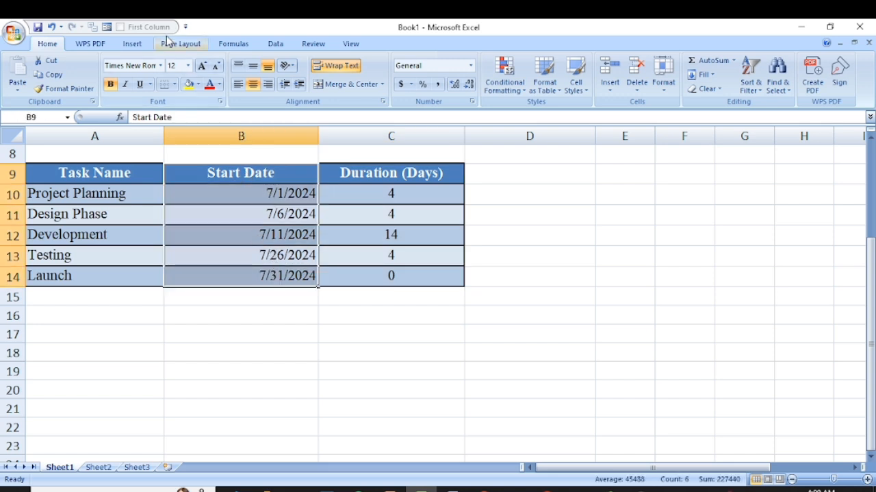
{"action": "left_click", "coordinate": [133, 43]}
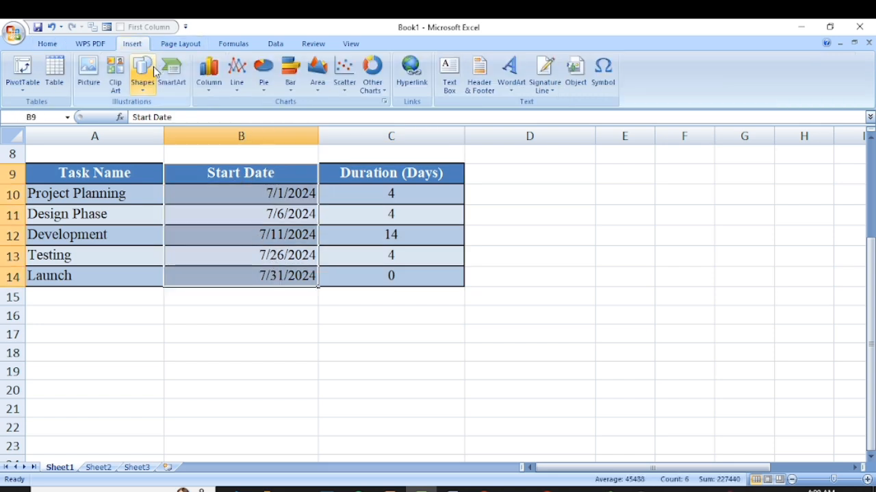
{"action": "left_click", "coordinate": [292, 82]}
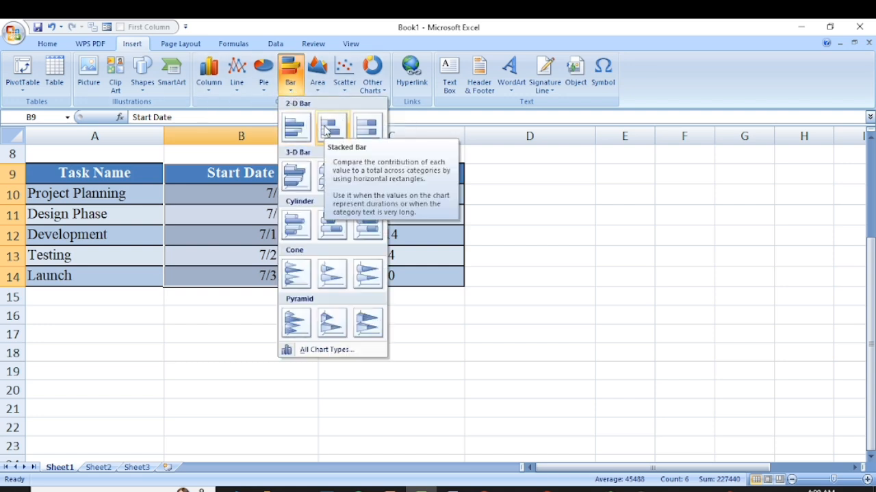
{"action": "left_click", "coordinate": [330, 127]}
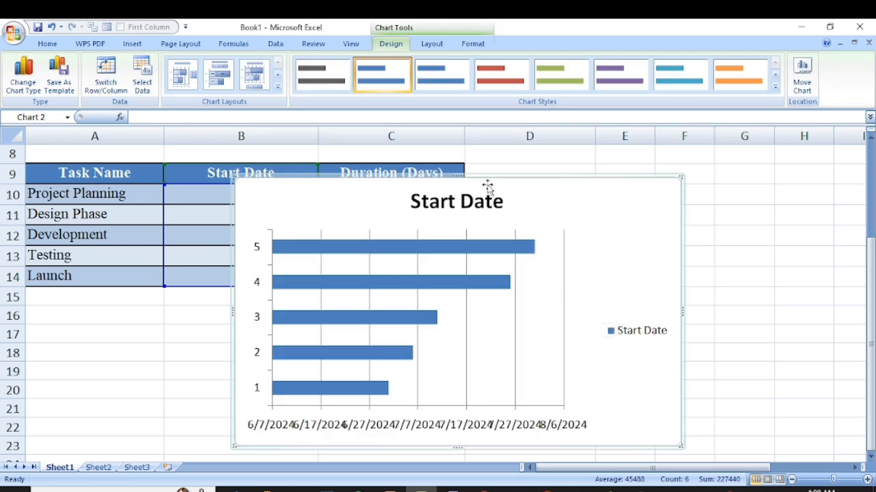
- Move the Start Date chart down to the end of the three-column table and enlarge it across columns B to E
{"action": "mouse_move", "coordinate": [486, 204]}
{"action": "left_mouse_down"}
{"action": "mouse_move", "coordinate": [488, 247]}
{"action": "mouse_move", "coordinate": [483, 201]}
{"action": "mouse_move", "coordinate": [496, 196]}
{"action": "left_mouse_up"}
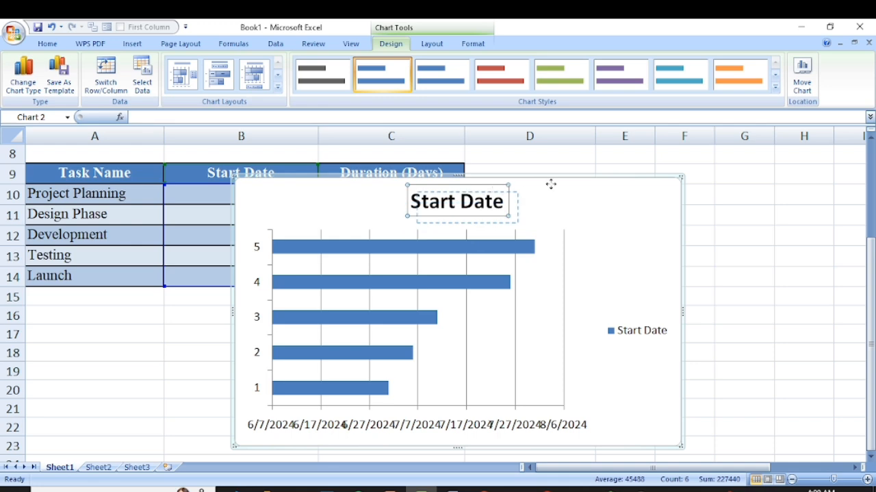
{"action": "left_click_drag", "start_coordinate": [556, 185], "coordinate": [569, 262]}
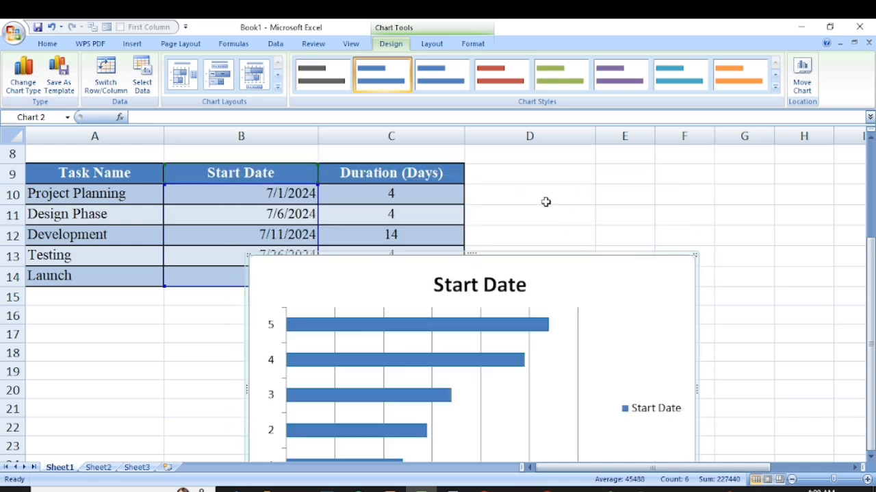
{"action": "scroll", "coordinate": [512, 208], "scroll_direction": "down", "scroll_amount": 1}
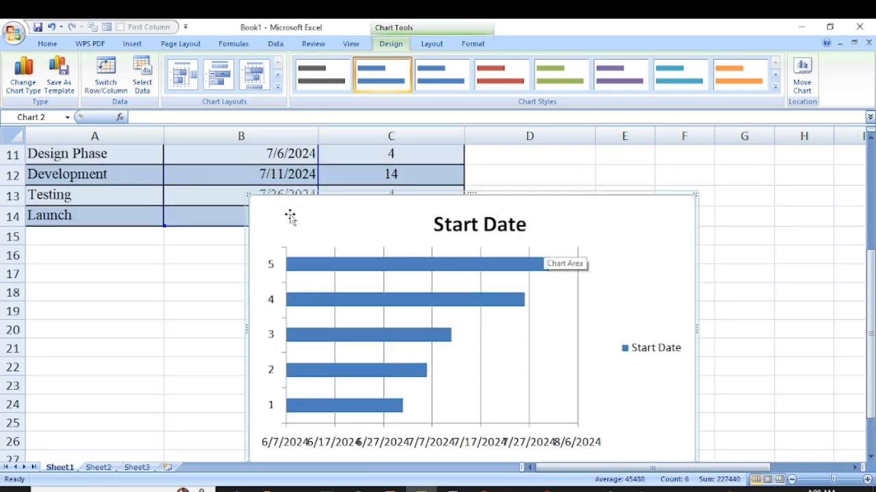
{"action": "scroll", "coordinate": [407, 240], "scroll_direction": "down", "scroll_amount": 3}
{"action": "scroll", "coordinate": [407, 252], "scroll_direction": "up", "scroll_amount": 2}
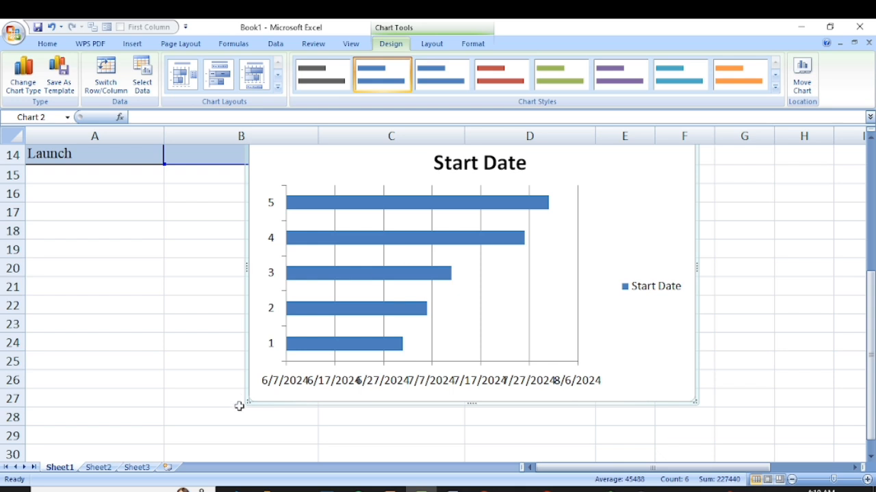
{"action": "left_click_drag", "start_coordinate": [245, 404], "coordinate": [203, 438]}
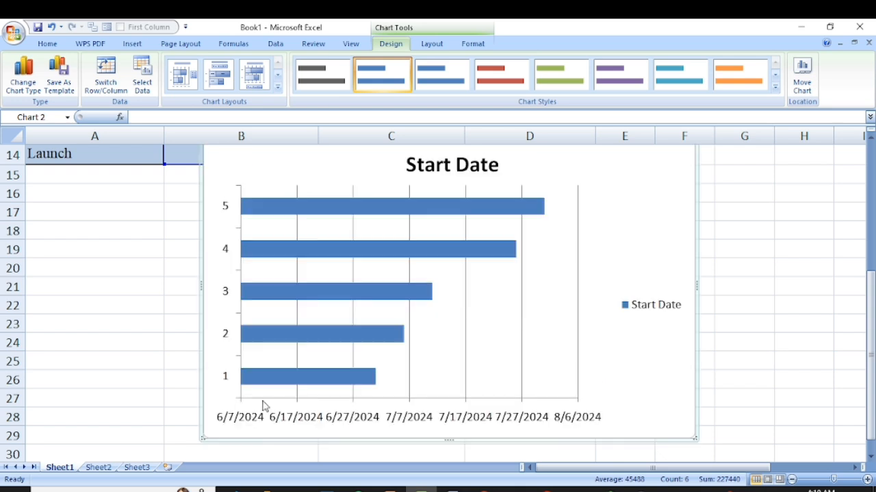
{"action": "left_click", "coordinate": [451, 156]}
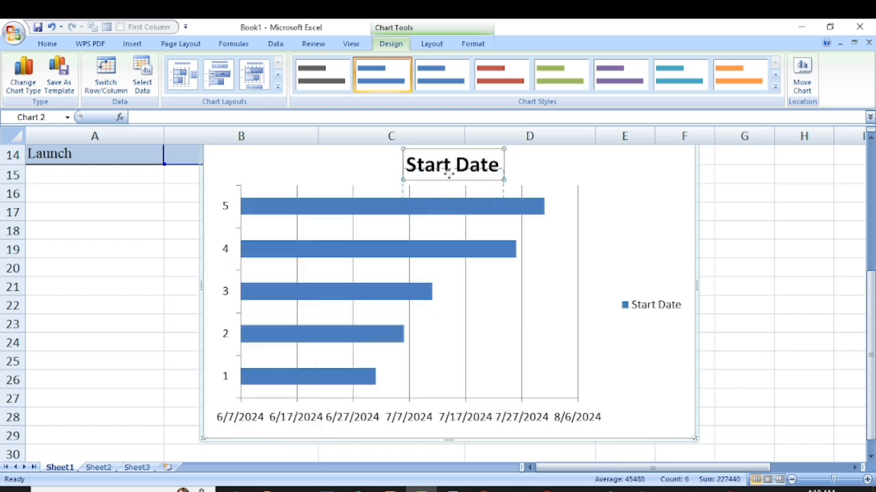
{"action": "left_click_drag", "start_coordinate": [520, 164], "coordinate": [538, 195]}
{"action": "scroll", "coordinate": [413, 208], "scroll_direction": "up", "scroll_amount": 3}
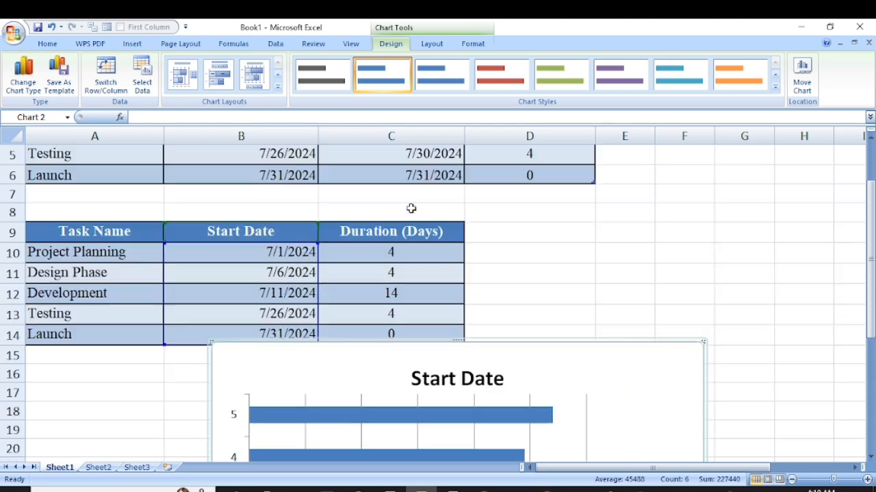
{"action": "scroll", "coordinate": [413, 237], "scroll_direction": "down", "scroll_amount": 1}
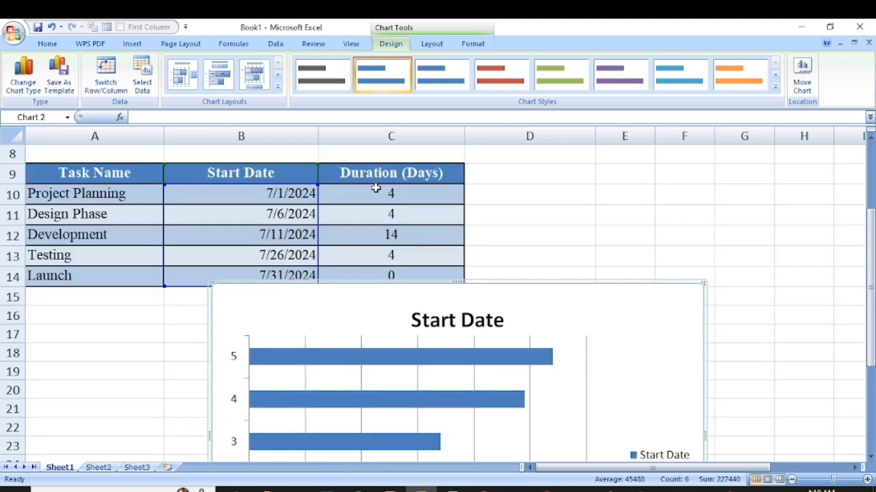
{"action": "scroll", "coordinate": [364, 299], "scroll_direction": "down", "scroll_amount": 2}
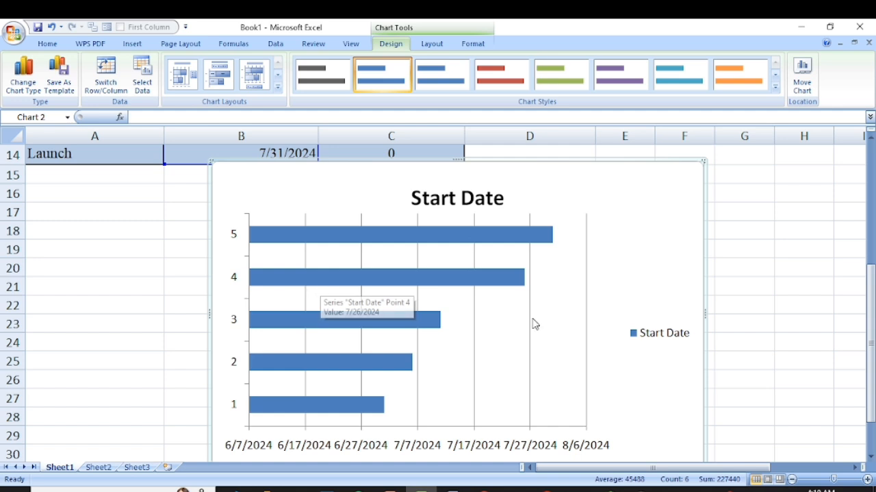
{"action": "scroll", "coordinate": [403, 301], "scroll_direction": "up", "scroll_amount": 1}
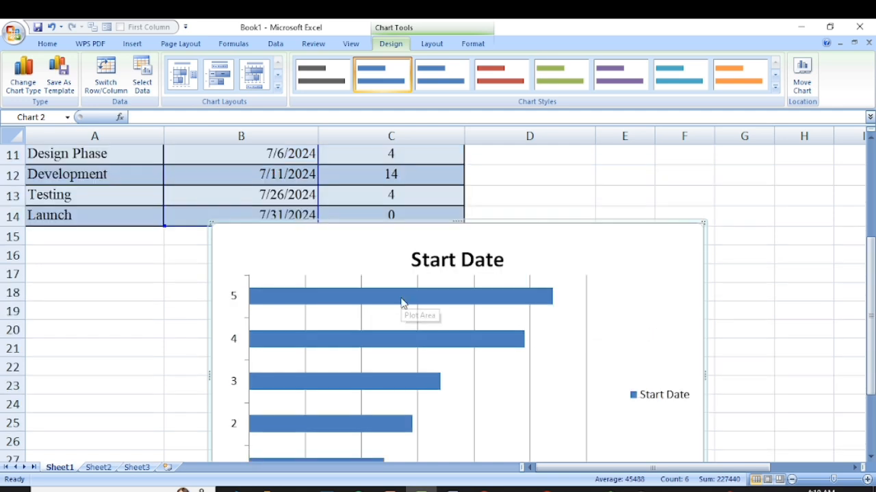
- Add a second data series named Duration to the chart, with values from C10:C14
{"action": "left_click", "coordinate": [372, 299]}
{"action": "scroll", "coordinate": [404, 322], "scroll_direction": "down", "scroll_amount": 2}
{"action": "scroll", "coordinate": [383, 325], "scroll_direction": "down", "scroll_amount": 1}
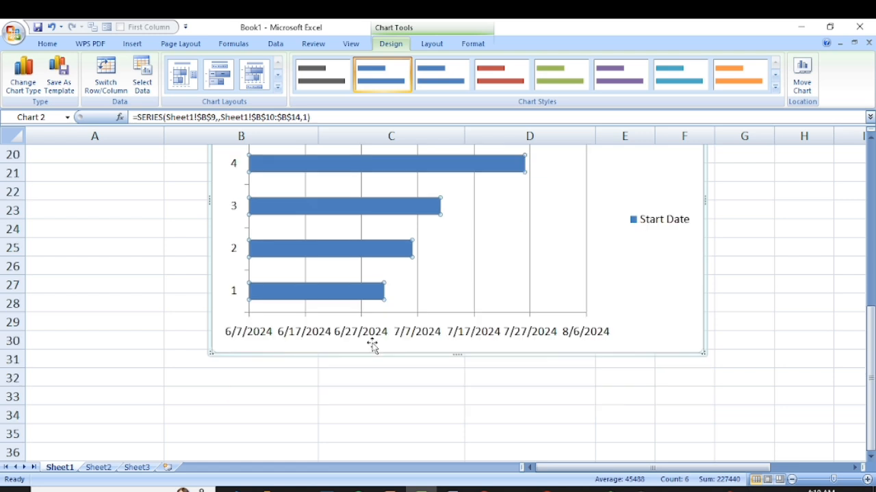
{"action": "left_click", "coordinate": [346, 316]}
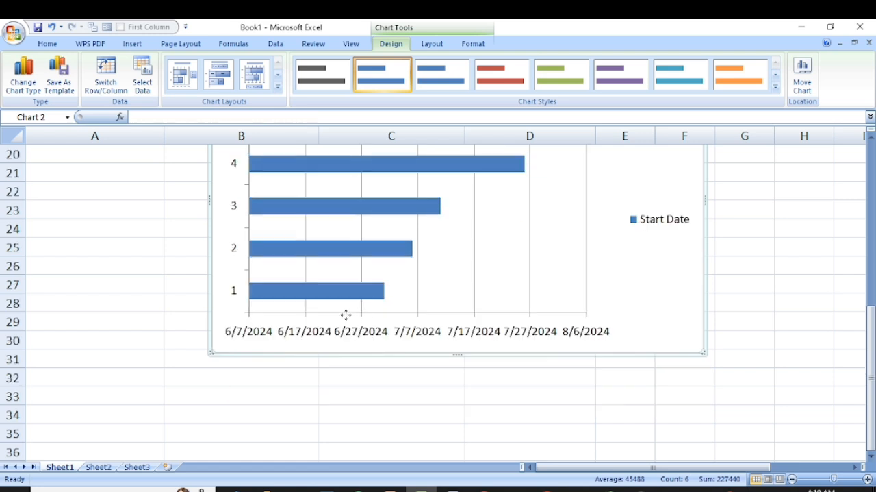
{"action": "right_click", "coordinate": [346, 315]}
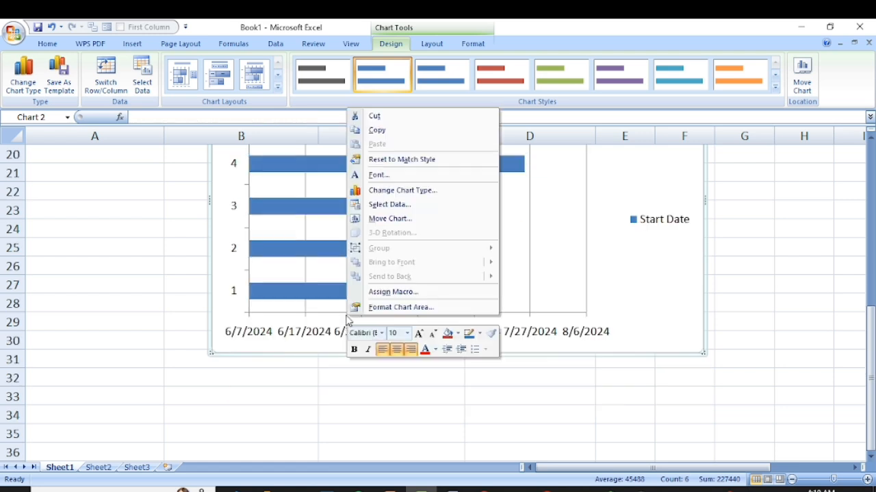
{"action": "left_click", "coordinate": [392, 204]}
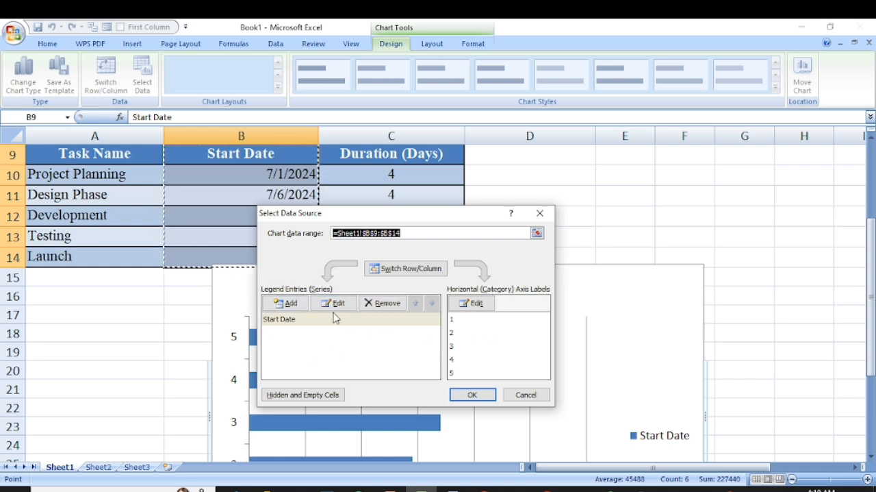
{"action": "left_click", "coordinate": [285, 305]}
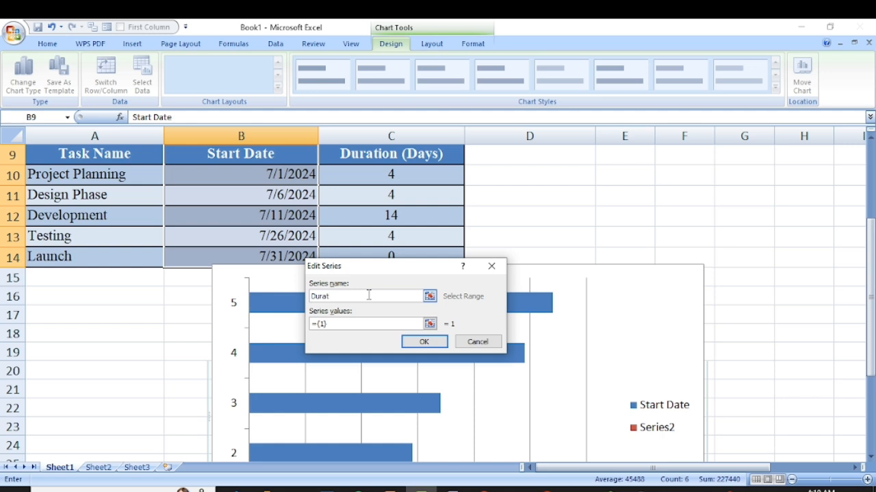
{"action": "left_click", "coordinate": [335, 321]}
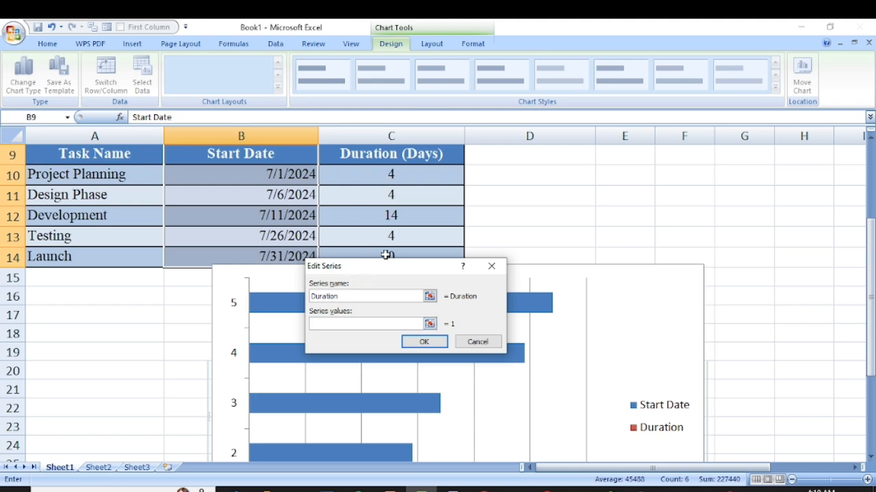
{"action": "left_click_drag", "start_coordinate": [398, 267], "coordinate": [398, 294]}
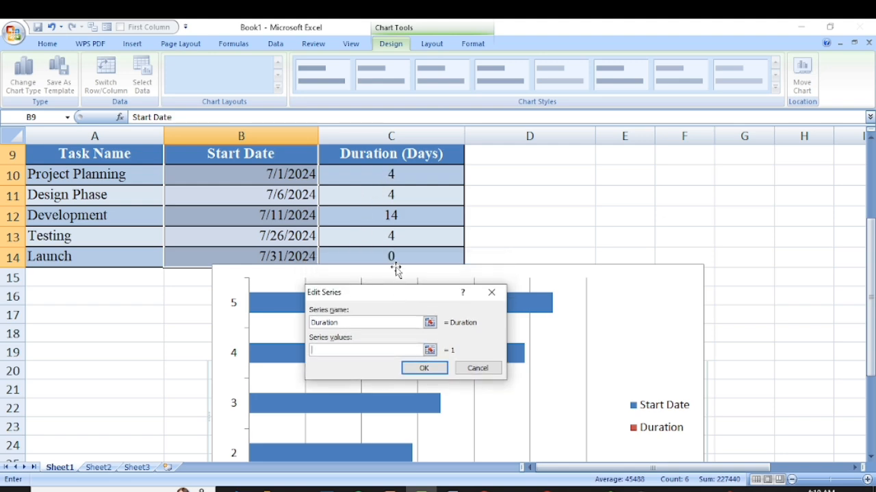
{"action": "left_click_drag", "start_coordinate": [391, 174], "coordinate": [391, 255]}
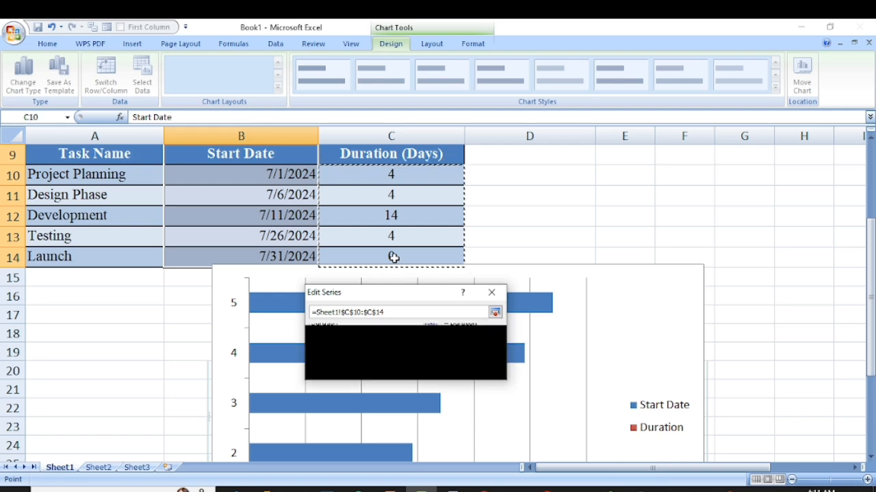
{"action": "left_click", "coordinate": [424, 367]}
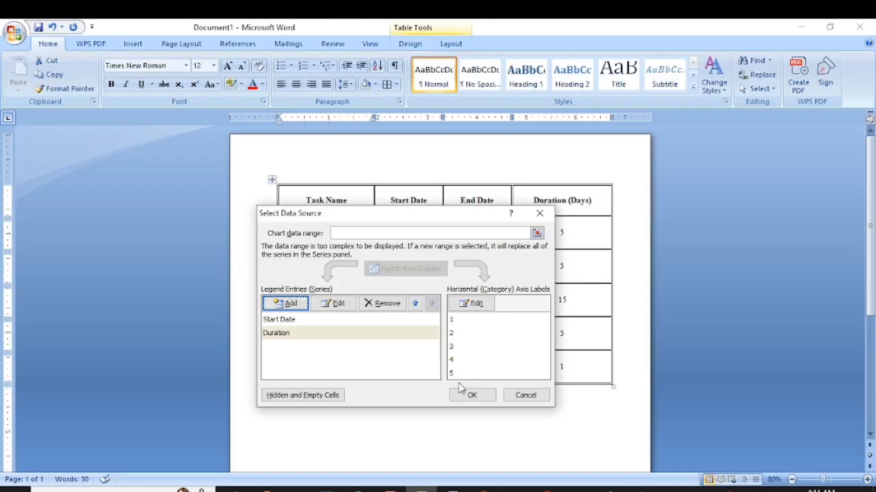
{"action": "left_click", "coordinate": [465, 397]}
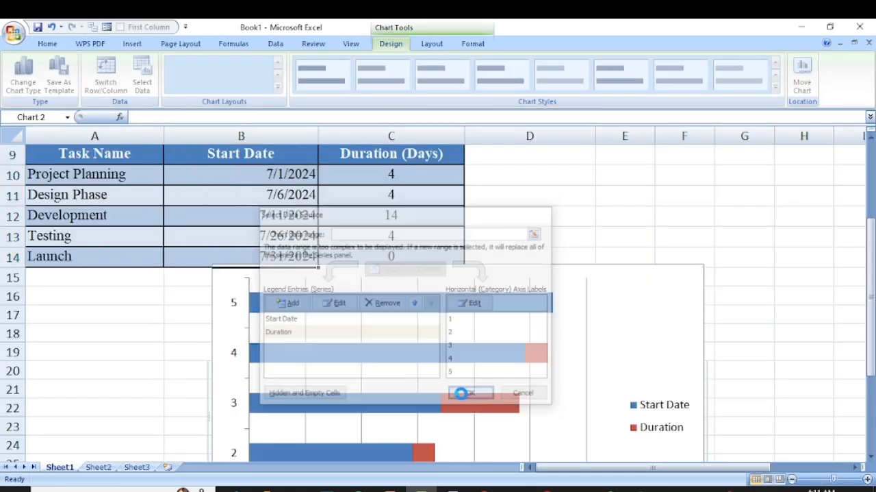
- Compare the chart's Start Date and Duration bars and category labels with the tasks in the three-column table
{"action": "scroll", "coordinate": [534, 279], "scroll_direction": "down", "scroll_amount": 3}
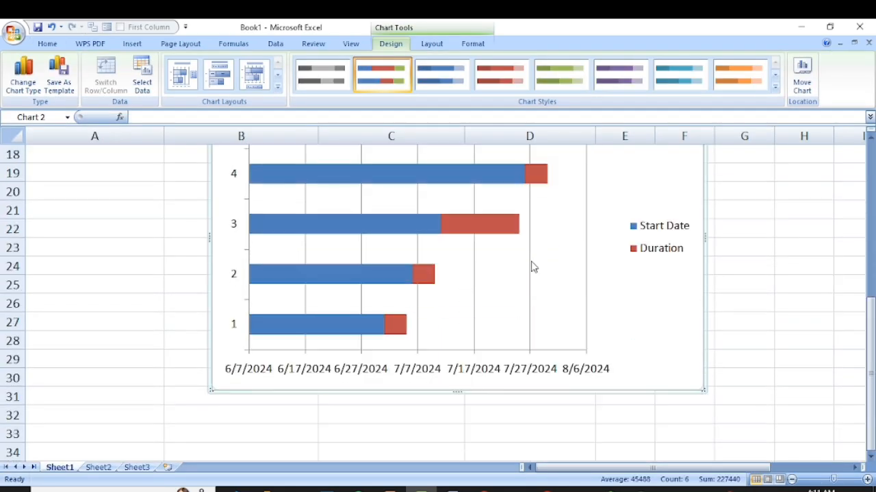
{"action": "scroll", "coordinate": [408, 326], "scroll_direction": "up", "scroll_amount": 2}
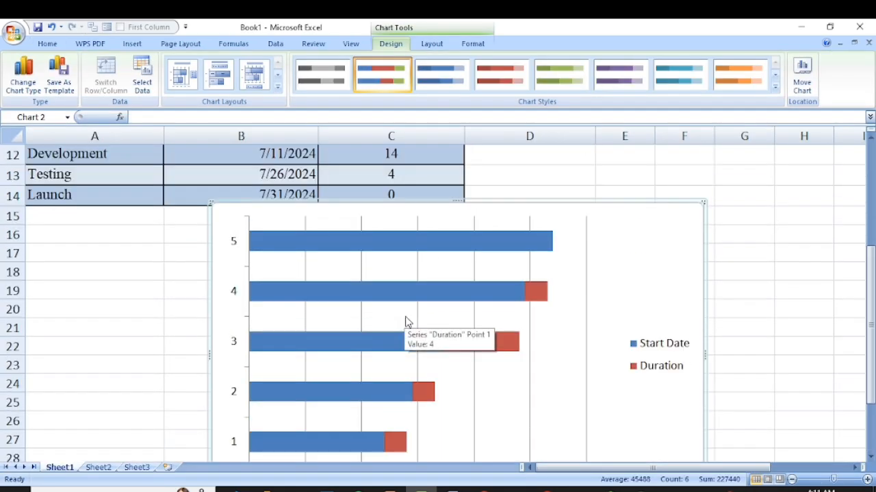
{"action": "scroll", "coordinate": [384, 264], "scroll_direction": "up", "scroll_amount": 2}
{"action": "scroll", "coordinate": [372, 273], "scroll_direction": "down", "scroll_amount": 3}
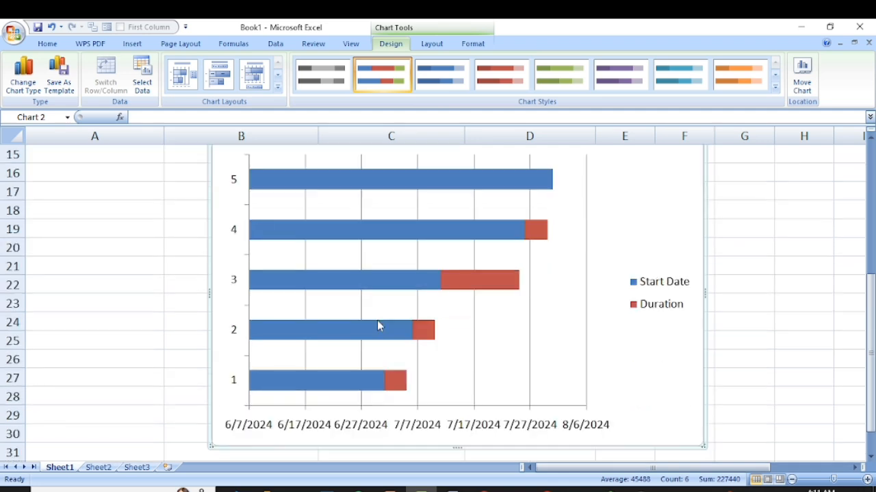
{"action": "scroll", "coordinate": [382, 349], "scroll_direction": "up", "scroll_amount": 1}
{"action": "scroll", "coordinate": [392, 343], "scroll_direction": "down", "scroll_amount": 1}
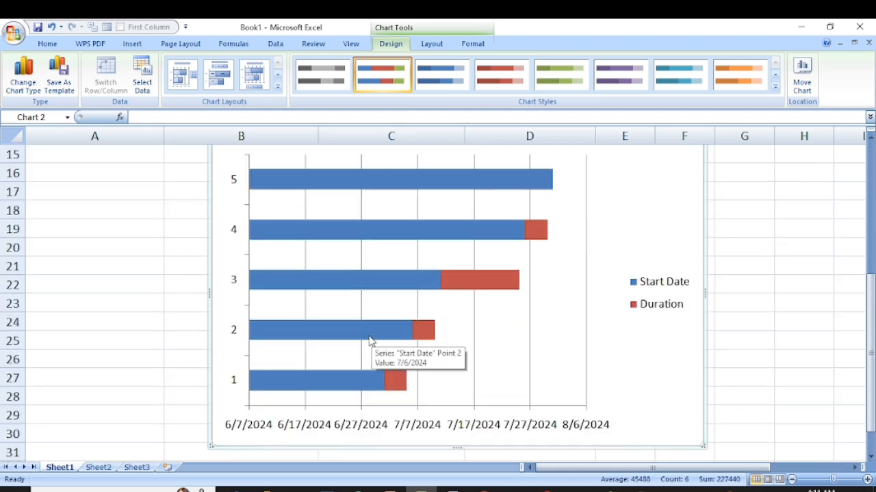
{"action": "scroll", "coordinate": [371, 338], "scroll_direction": "up", "scroll_amount": 1}
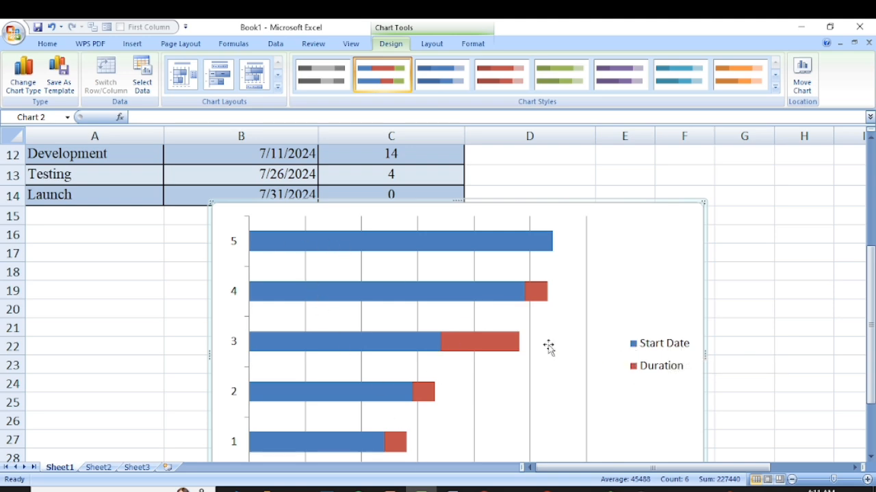
{"action": "scroll", "coordinate": [358, 330], "scroll_direction": "down", "scroll_amount": 1}
{"action": "scroll", "coordinate": [269, 258], "scroll_direction": "up", "scroll_amount": 1}
{"action": "scroll", "coordinate": [436, 364], "scroll_direction": "down", "scroll_amount": 1}
{"action": "scroll", "coordinate": [341, 369], "scroll_direction": "up", "scroll_amount": 2}
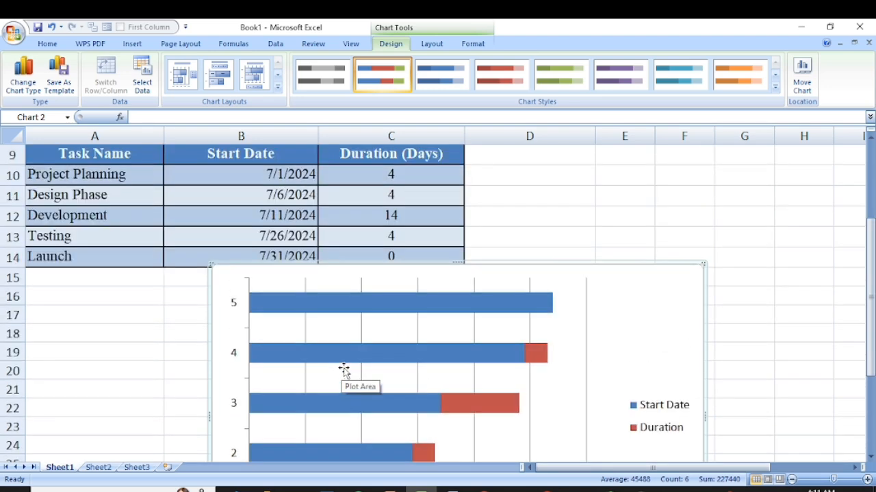
{"action": "scroll", "coordinate": [344, 370], "scroll_direction": "down", "scroll_amount": 2}
{"action": "scroll", "coordinate": [343, 380], "scroll_direction": "up", "scroll_amount": 3}
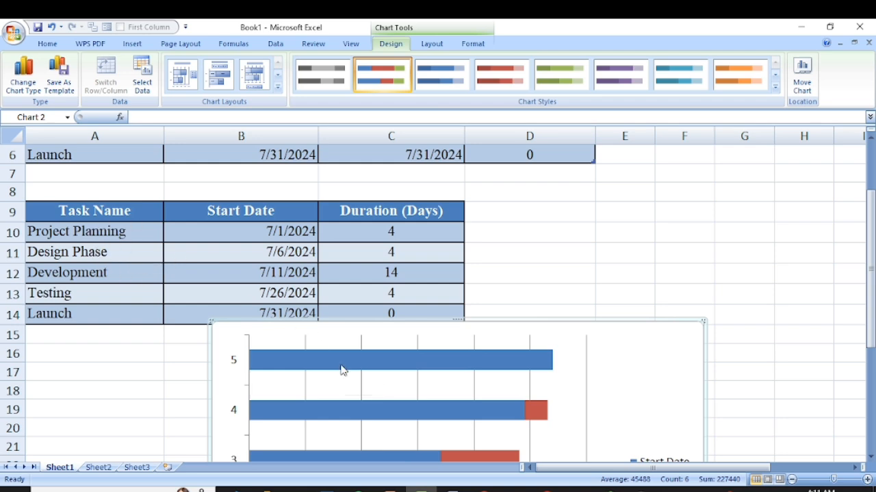
{"action": "scroll", "coordinate": [342, 346], "scroll_direction": "down", "scroll_amount": 4}
{"action": "scroll", "coordinate": [240, 307], "scroll_direction": "up", "scroll_amount": 1}
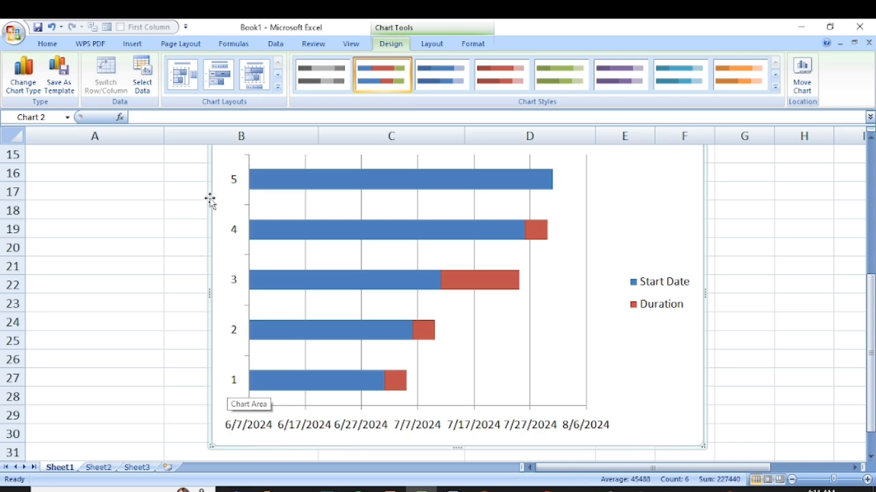
{"action": "scroll", "coordinate": [110, 246], "scroll_direction": "up", "scroll_amount": 3}
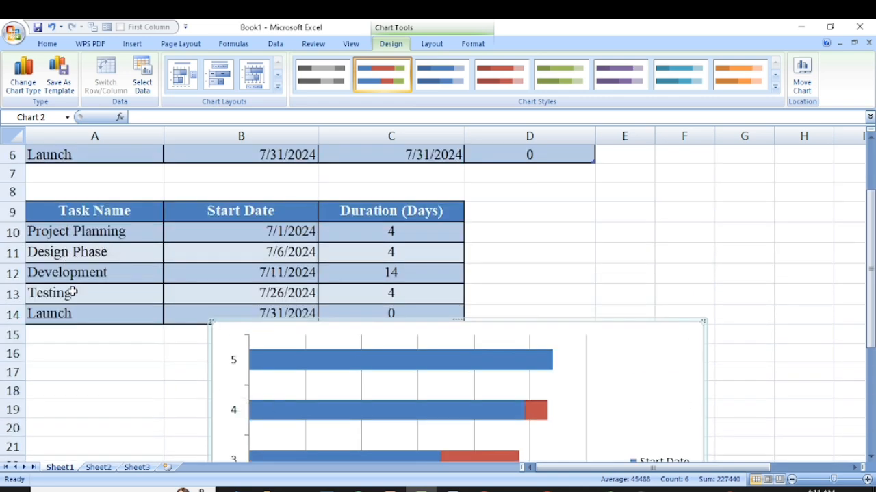
{"action": "scroll", "coordinate": [142, 309], "scroll_direction": "down", "scroll_amount": 4}
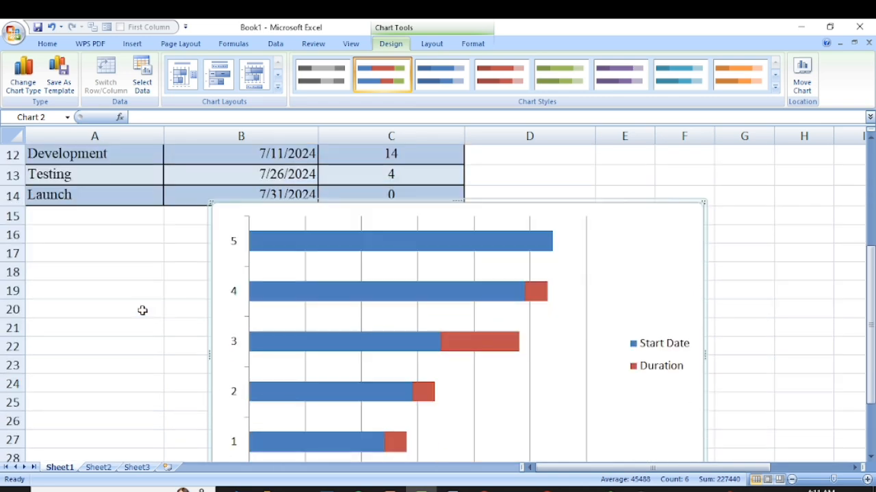
- Set the chart's category axis labels to the task names in A10:A14
{"action": "left_click", "coordinate": [234, 332]}
{"action": "right_click", "coordinate": [239, 338]}
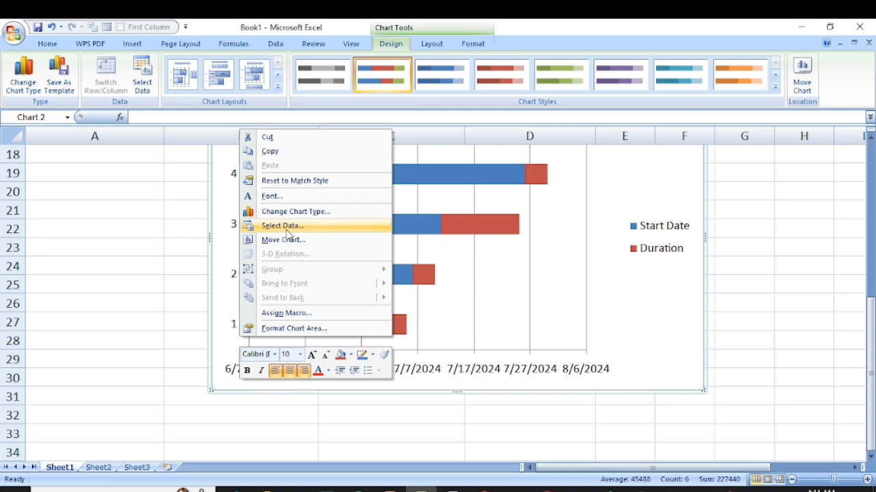
{"action": "left_click", "coordinate": [288, 228]}
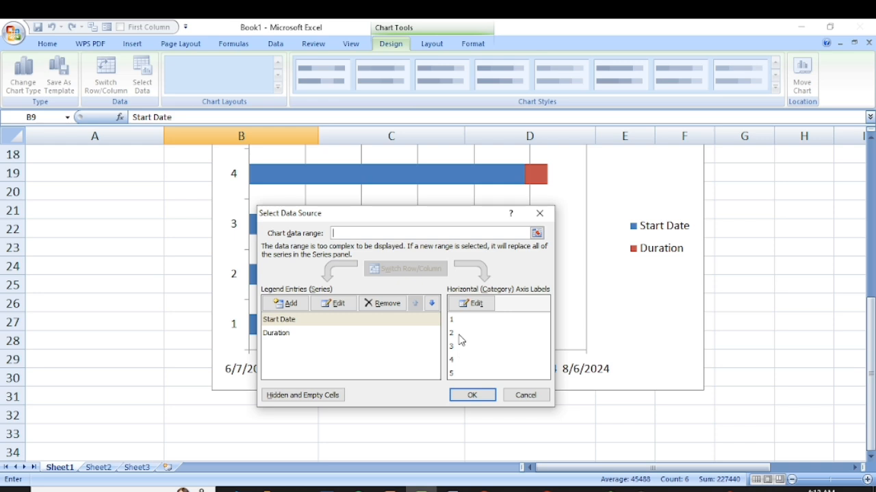
{"action": "left_click", "coordinate": [476, 305]}
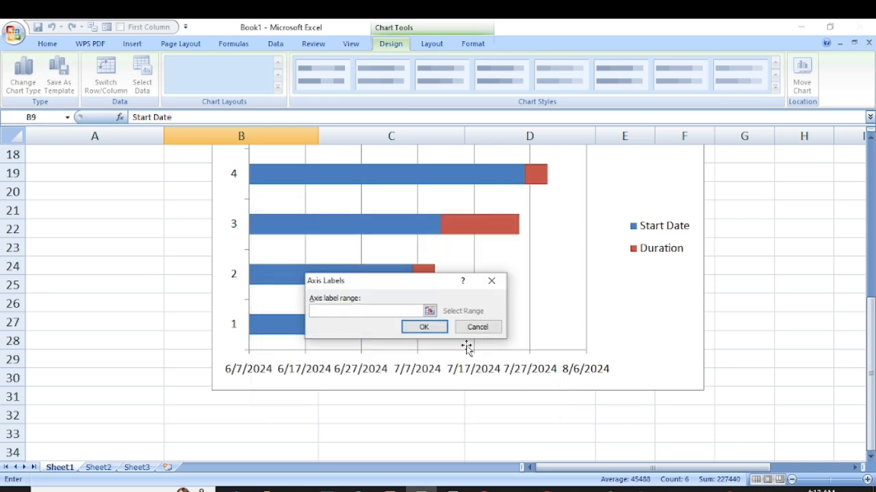
{"action": "left_click_drag", "start_coordinate": [353, 282], "coordinate": [382, 293]}
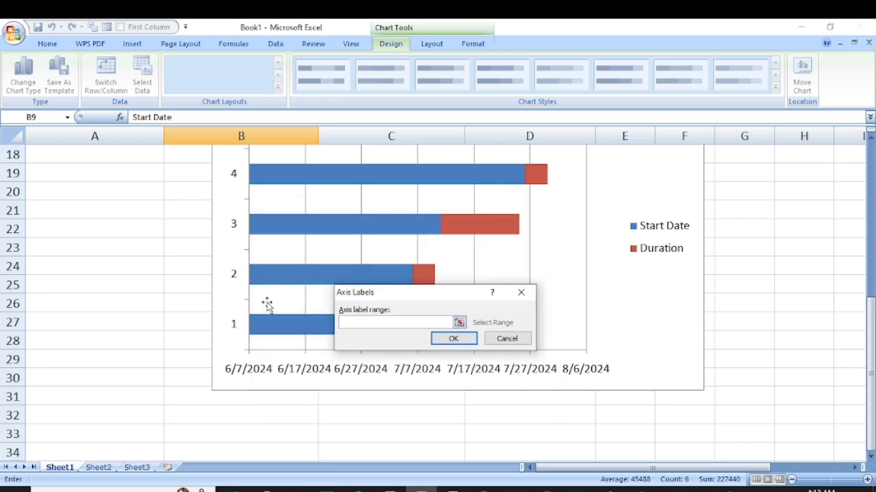
{"action": "scroll", "coordinate": [264, 305], "scroll_direction": "up", "scroll_amount": 2}
{"action": "scroll", "coordinate": [260, 309], "scroll_direction": "up", "scroll_amount": 1}
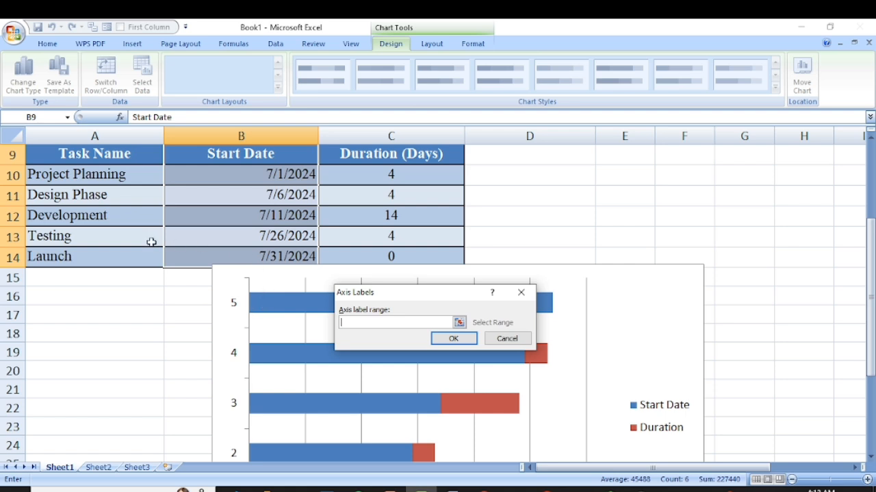
{"action": "left_click_drag", "start_coordinate": [121, 173], "coordinate": [121, 261]}
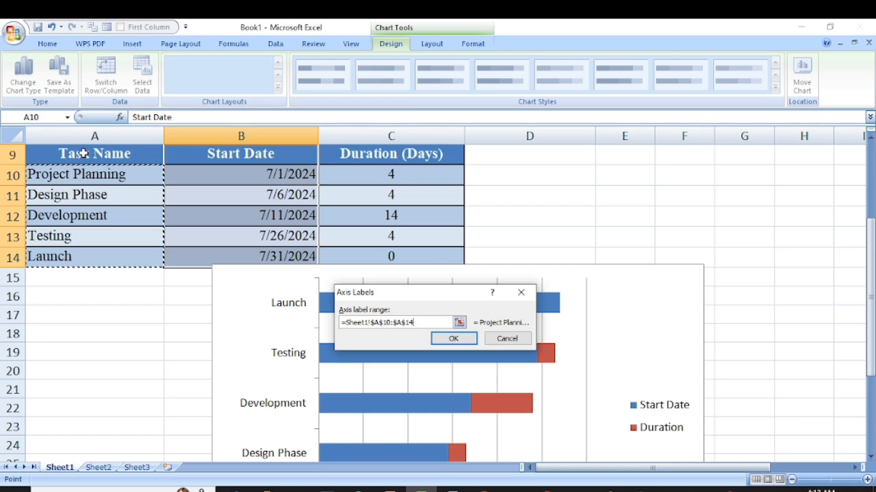
{"action": "left_click", "coordinate": [454, 338]}
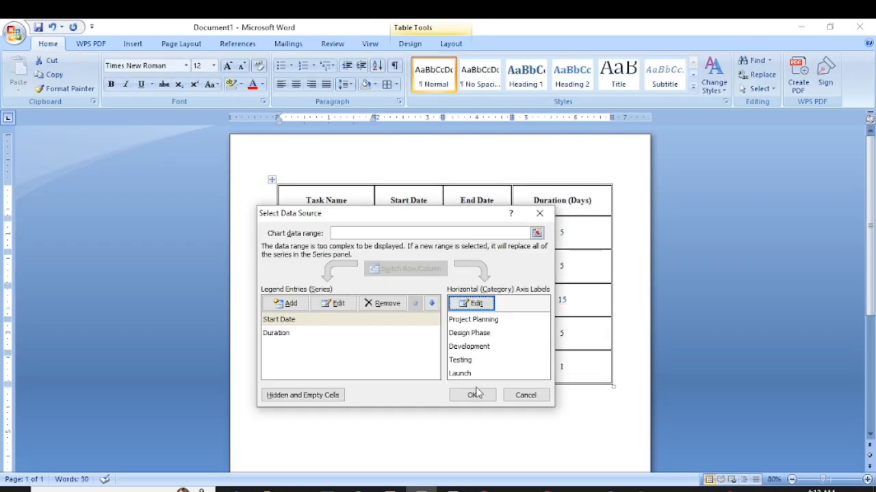
{"action": "left_click", "coordinate": [475, 394]}
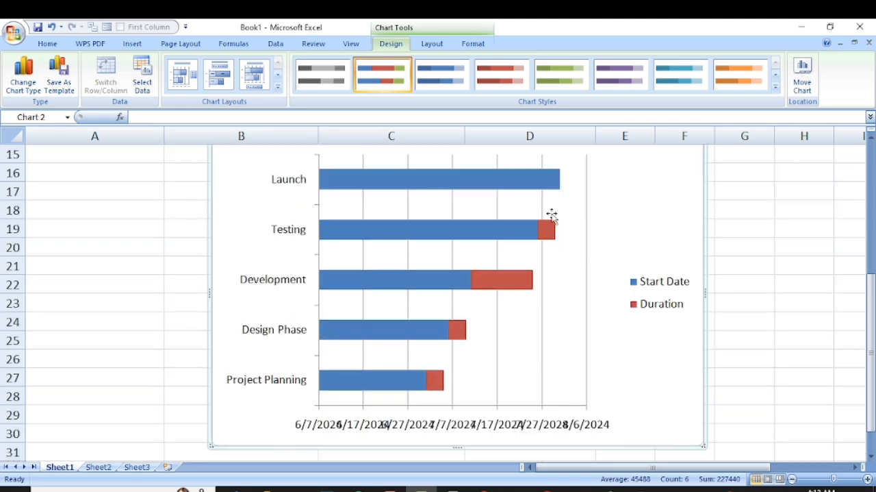
- Compare the chart's task labels, bars and date axis with the rows of the three-column table
{"action": "scroll", "coordinate": [548, 391], "scroll_direction": "up", "scroll_amount": 2}
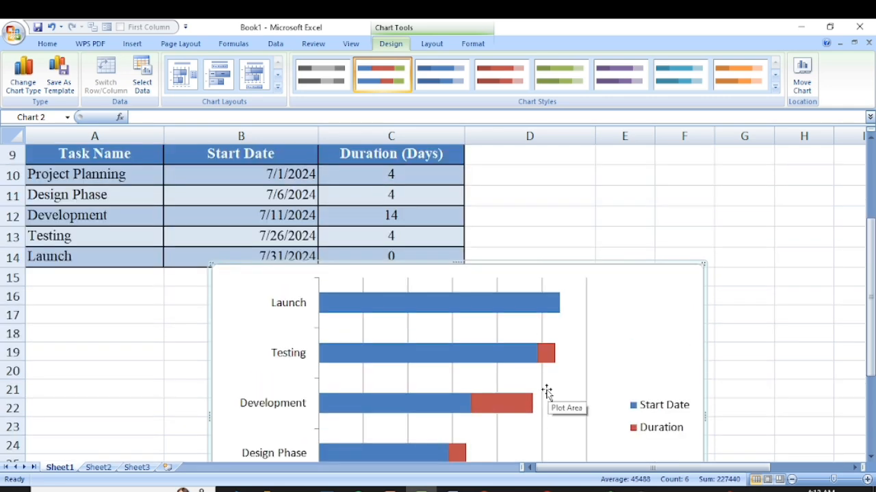
{"action": "scroll", "coordinate": [417, 373], "scroll_direction": "down", "scroll_amount": 3}
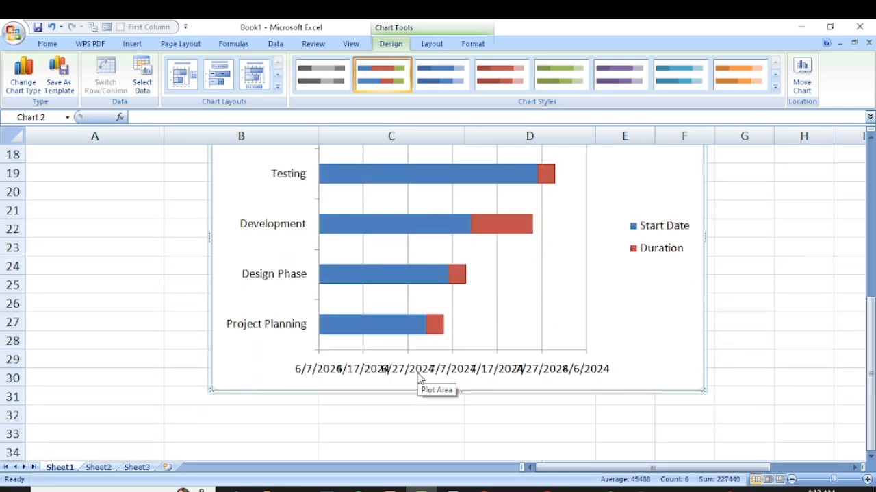
{"action": "scroll", "coordinate": [418, 373], "scroll_direction": "up", "scroll_amount": 2}
{"action": "scroll", "coordinate": [417, 373], "scroll_direction": "down", "scroll_amount": 1}
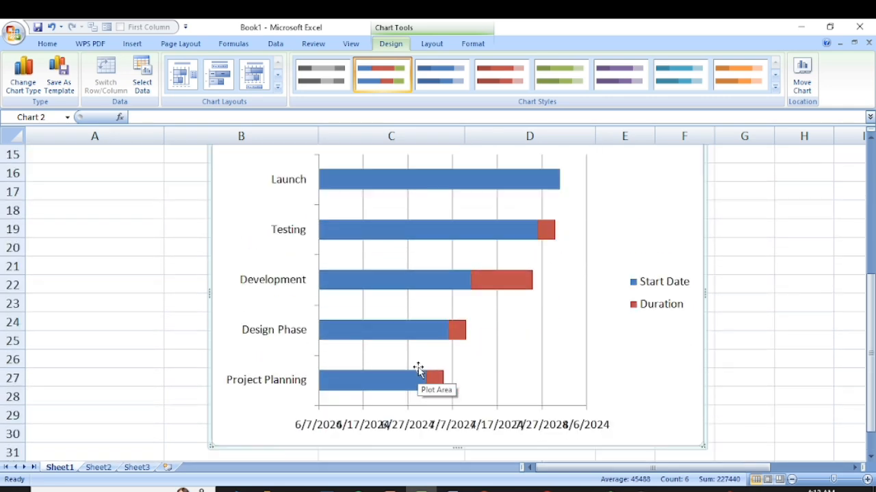
{"action": "scroll", "coordinate": [294, 356], "scroll_direction": "up", "scroll_amount": 3}
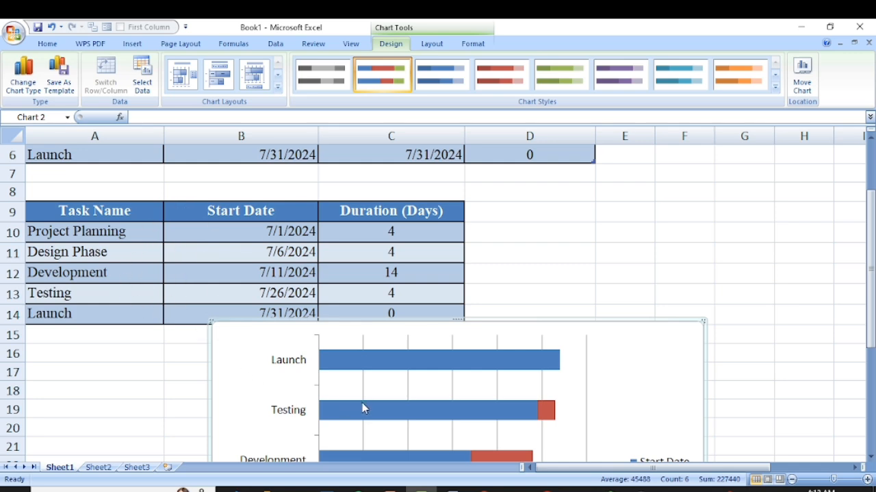
{"action": "scroll", "coordinate": [432, 393], "scroll_direction": "down", "scroll_amount": 2}
{"action": "mouse_move", "coordinate": [366, 349]}
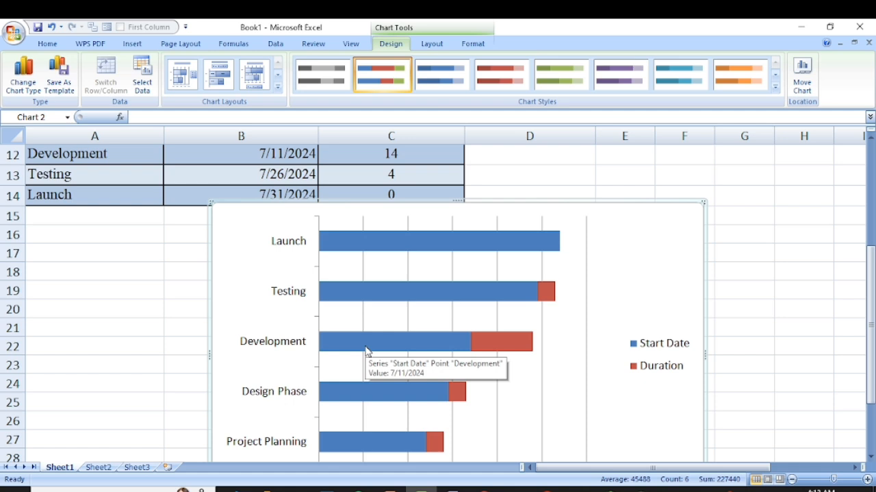
- Resize the chart to span columns B to F, from just below the three-column table down to row 32
{"action": "scroll", "coordinate": [367, 350], "scroll_direction": "down", "scroll_amount": 2}
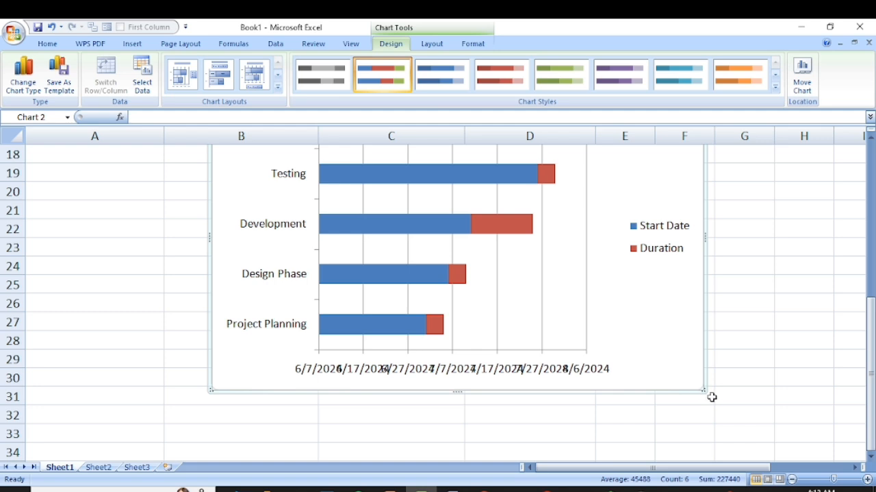
{"action": "left_click_drag", "start_coordinate": [703, 390], "coordinate": [753, 402]}
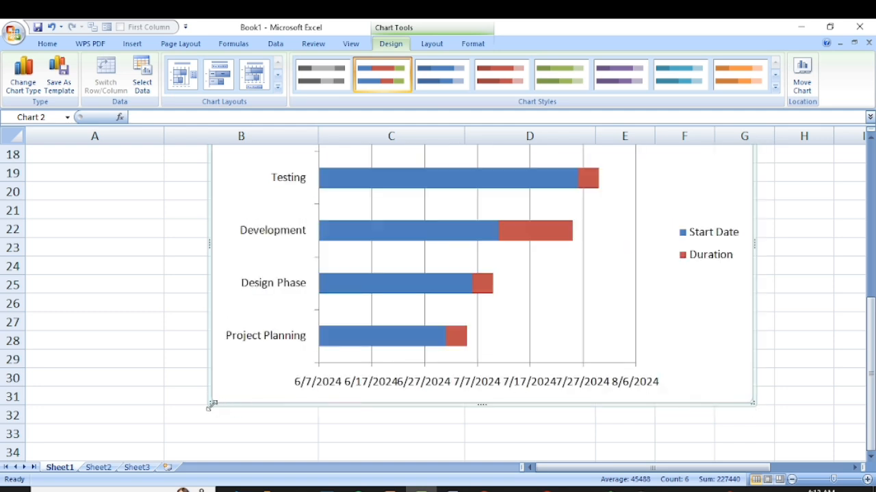
{"action": "left_click_drag", "start_coordinate": [211, 404], "coordinate": [162, 415]}
{"action": "scroll", "coordinate": [560, 410], "scroll_direction": "up", "scroll_amount": 1}
{"action": "scroll", "coordinate": [560, 411], "scroll_direction": "up", "scroll_amount": 2}
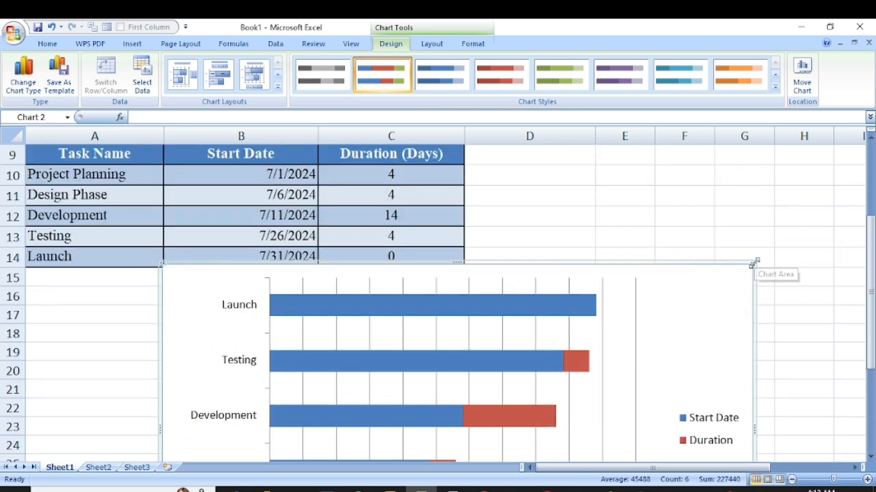
{"action": "left_click_drag", "start_coordinate": [753, 261], "coordinate": [719, 280]}
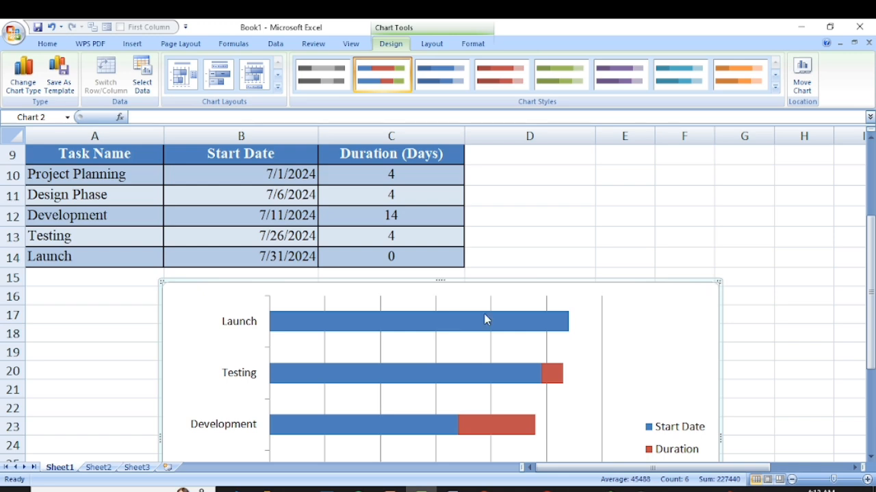
- Compare the order of the tasks on the chart's vertical axis with their order in the table
{"action": "scroll", "coordinate": [485, 319], "scroll_direction": "down", "scroll_amount": 2}
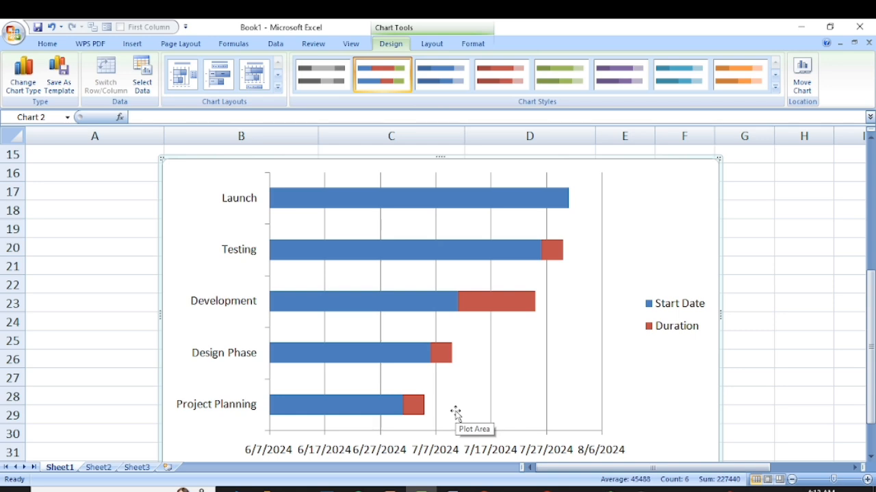
{"action": "scroll", "coordinate": [333, 336], "scroll_direction": "down", "scroll_amount": 1}
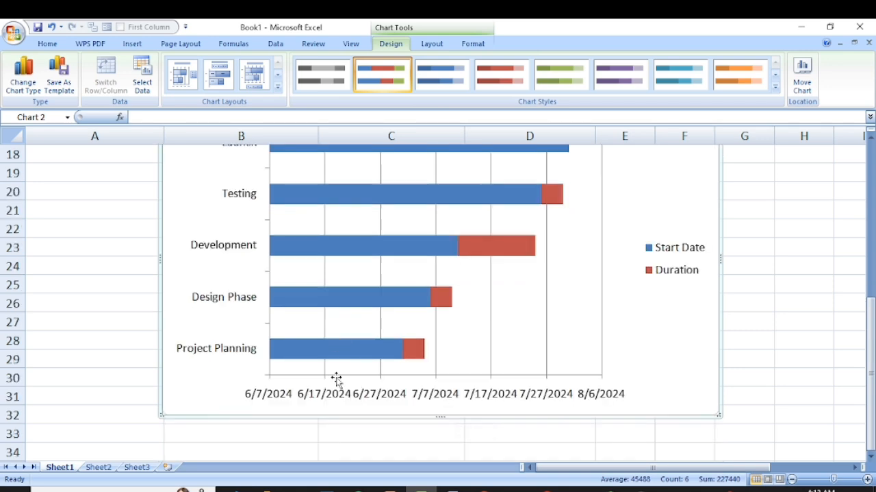
{"action": "scroll", "coordinate": [336, 377], "scroll_direction": "up", "scroll_amount": 2}
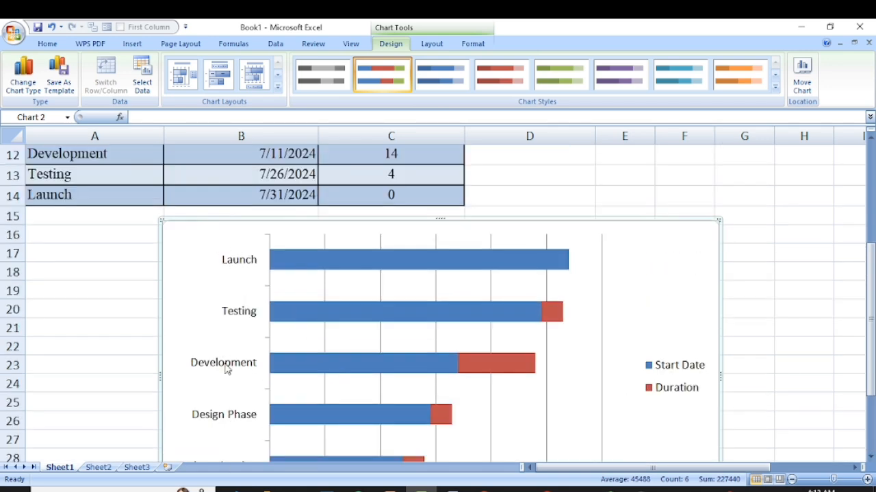
{"action": "scroll", "coordinate": [228, 366], "scroll_direction": "up", "scroll_amount": 3}
{"action": "scroll", "coordinate": [228, 367], "scroll_direction": "down", "scroll_amount": 2}
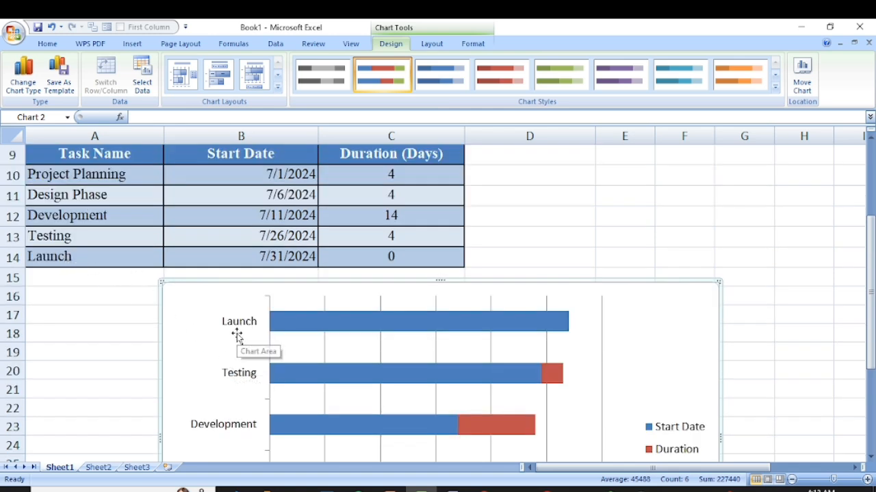
{"action": "scroll", "coordinate": [208, 340], "scroll_direction": "down", "scroll_amount": 2}
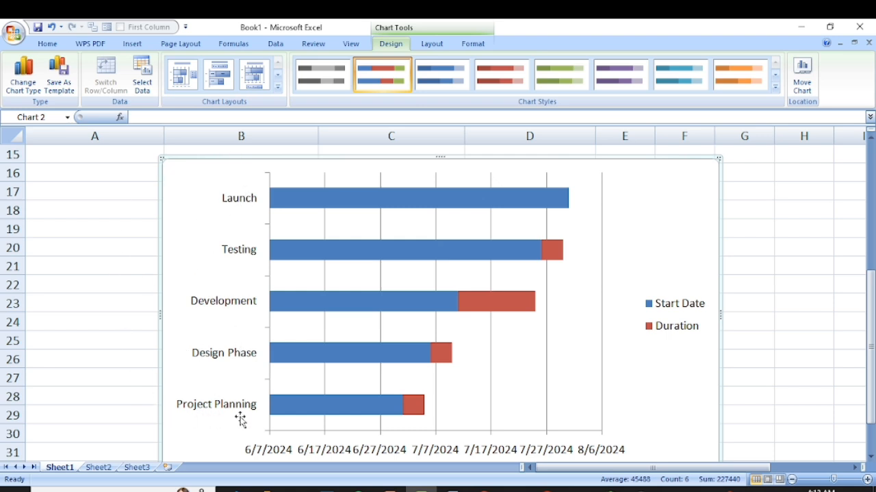
{"action": "scroll", "coordinate": [463, 387], "scroll_direction": "down", "scroll_amount": 1}
{"action": "scroll", "coordinate": [612, 298], "scroll_direction": "up", "scroll_amount": 1}
- Format the chart's vertical task axis to show its categories in reverse order
{"action": "scroll", "coordinate": [365, 415], "scroll_direction": "down", "scroll_amount": 1}
{"action": "left_click", "coordinate": [217, 363]}
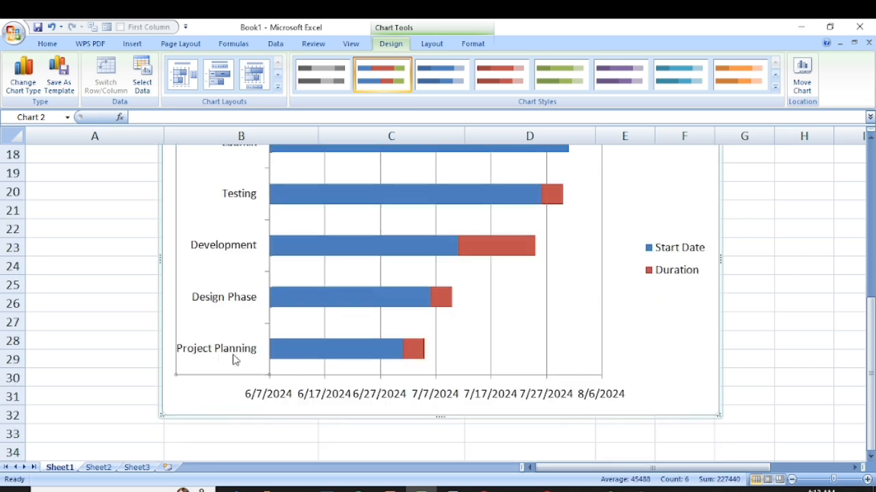
{"action": "right_click", "coordinate": [233, 360]}
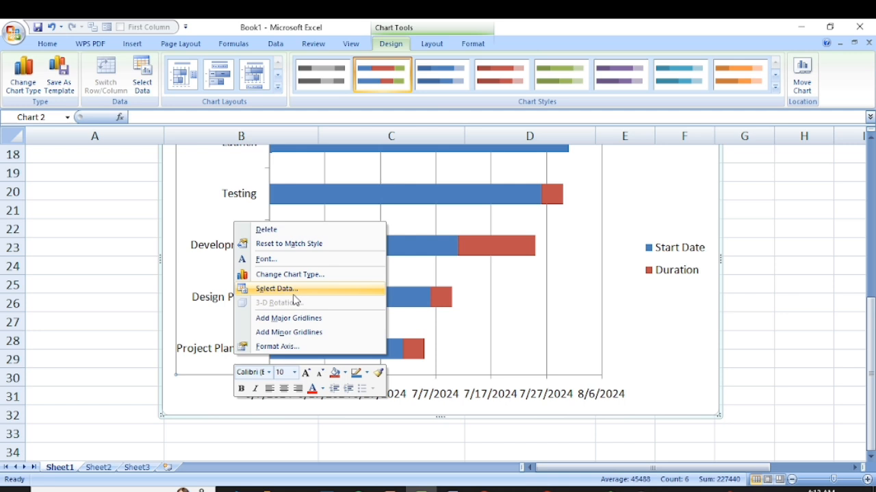
{"action": "left_click", "coordinate": [296, 347]}
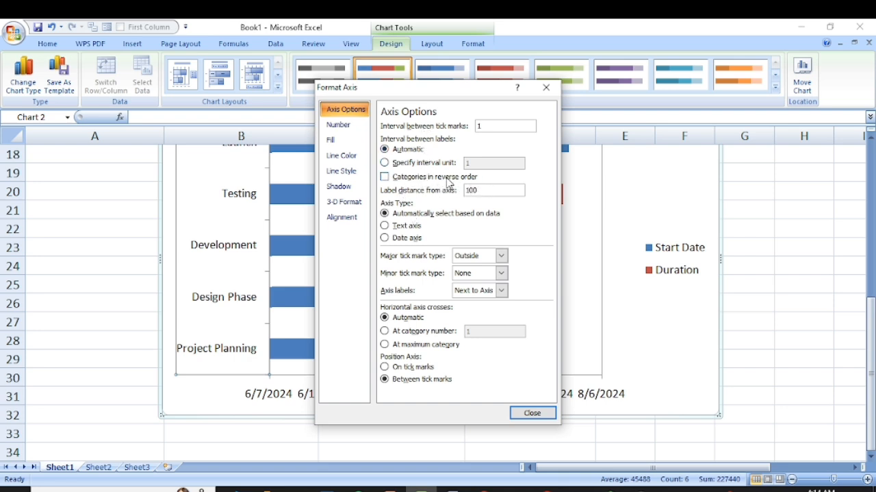
{"action": "left_click", "coordinate": [384, 177]}
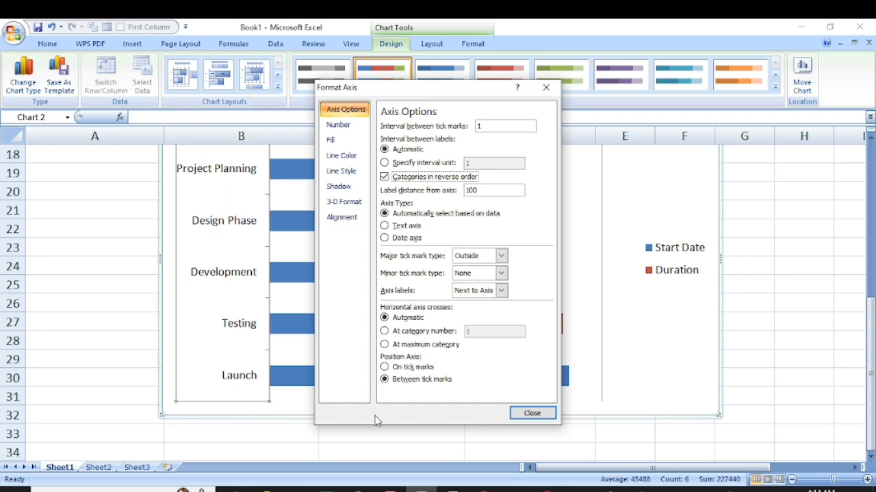
{"action": "left_click", "coordinate": [531, 413]}
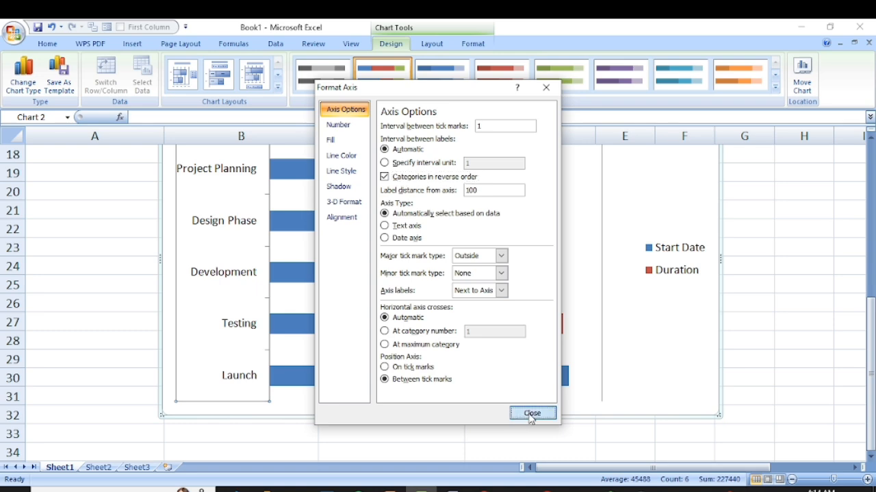
- Widen the chart rightward into column H and review the task bars against the date axis
{"action": "scroll", "coordinate": [233, 339], "scroll_direction": "up", "scroll_amount": 2}
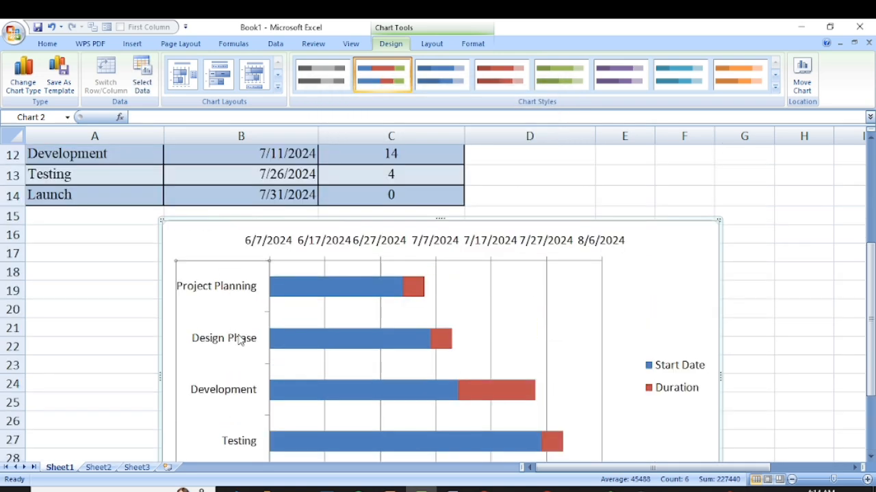
{"action": "scroll", "coordinate": [246, 314], "scroll_direction": "down", "scroll_amount": 1}
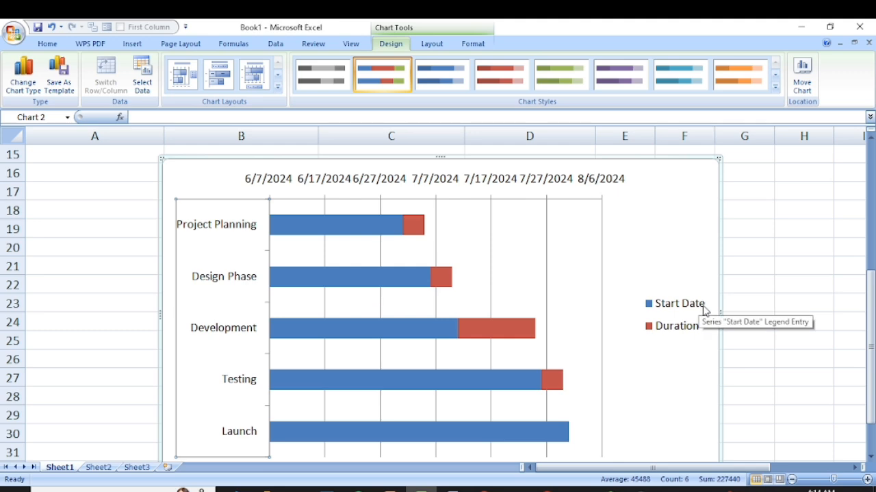
{"action": "left_click_drag", "start_coordinate": [719, 309], "coordinate": [794, 309]}
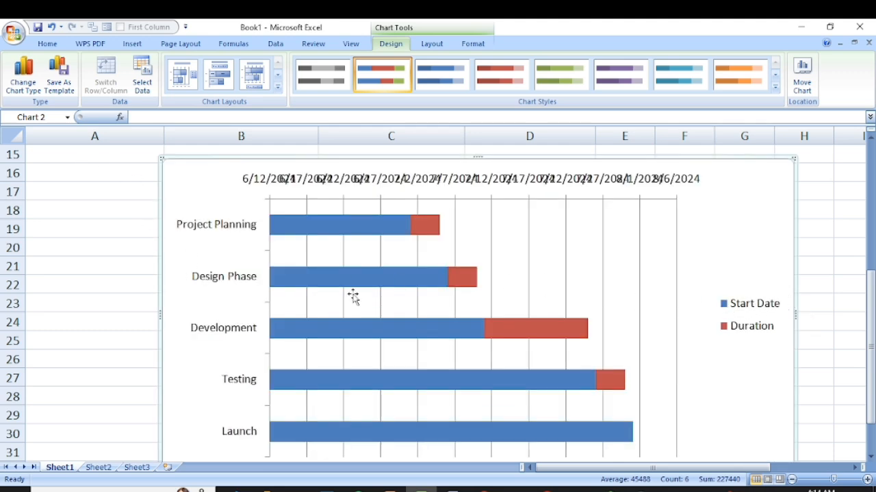
{"action": "scroll", "coordinate": [478, 381], "scroll_direction": "down", "scroll_amount": 1}
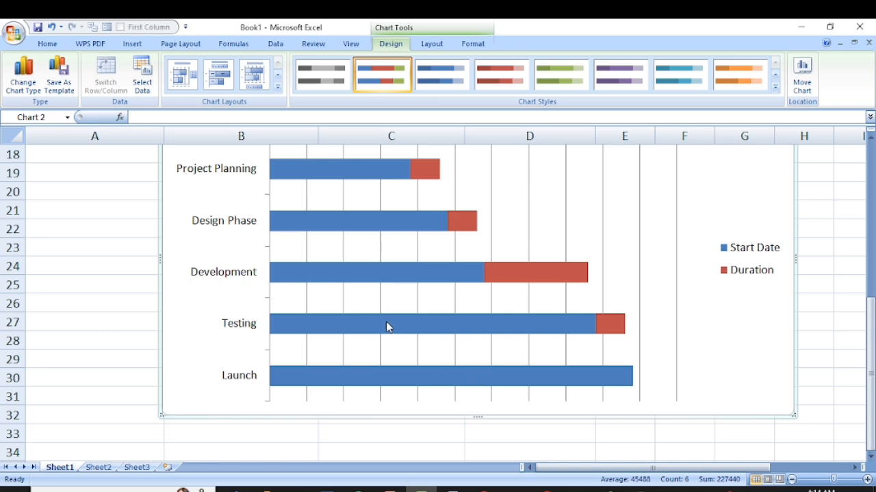
{"action": "scroll", "coordinate": [361, 350], "scroll_direction": "up", "scroll_amount": 1}
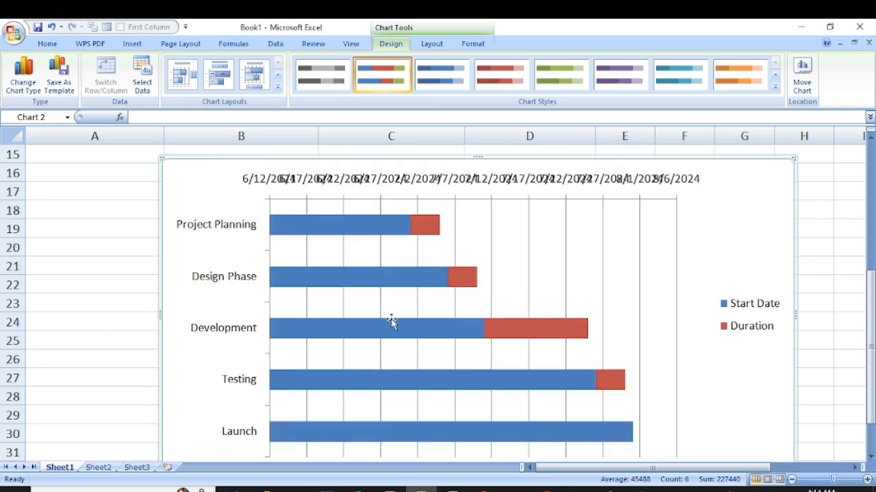
{"action": "scroll", "coordinate": [404, 343], "scroll_direction": "down", "scroll_amount": 1}
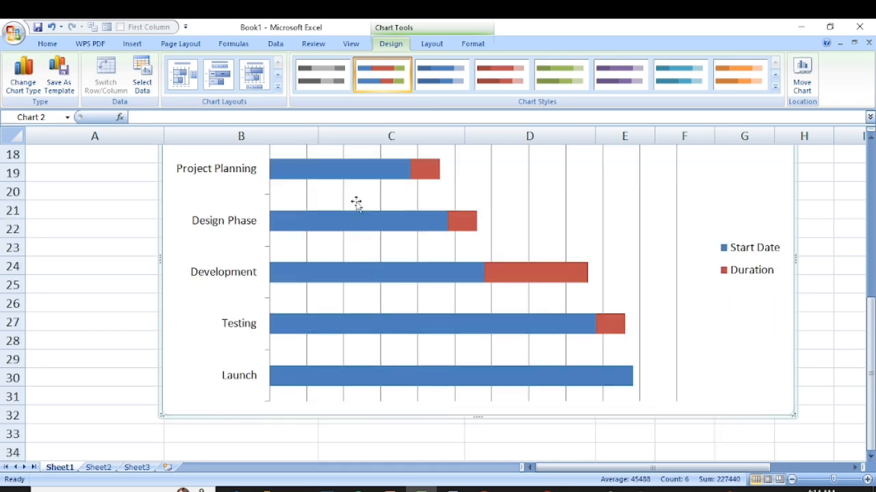
{"action": "scroll", "coordinate": [356, 206], "scroll_direction": "up", "scroll_amount": 1}
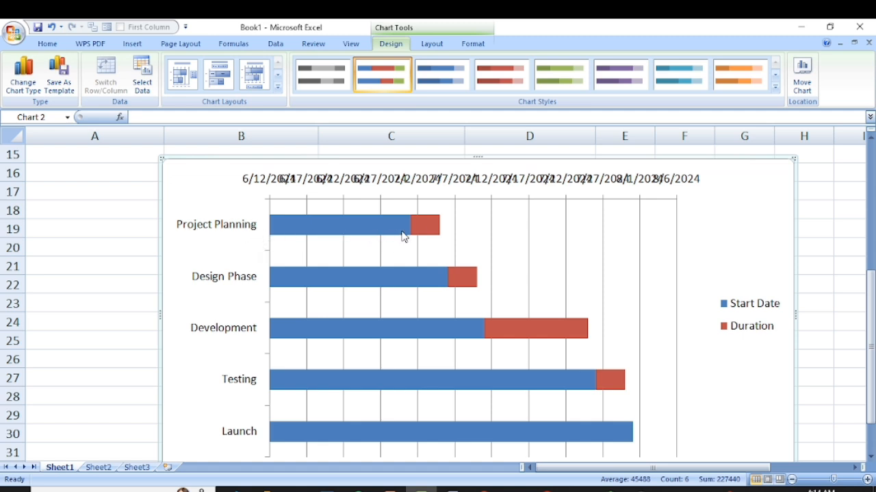
{"action": "mouse_move", "coordinate": [427, 226]}
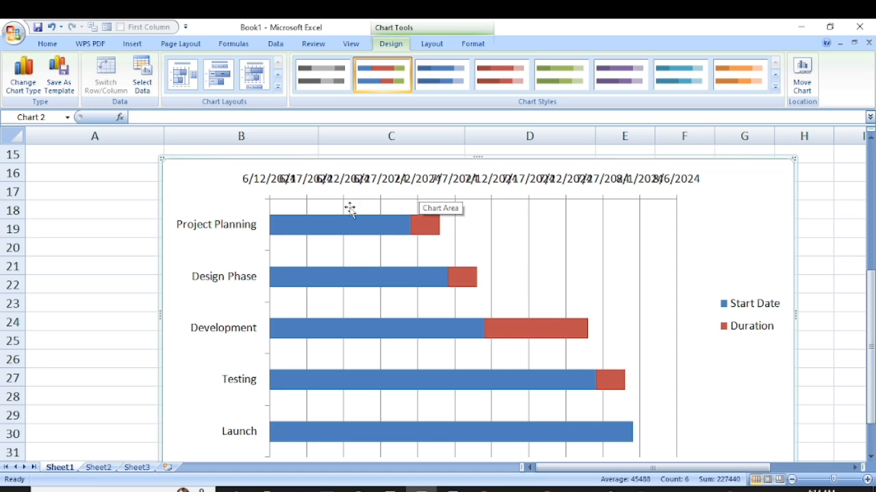
- Format the chart's Start Date series with a 0% gap width and no fill
{"action": "mouse_move", "coordinate": [343, 230]}
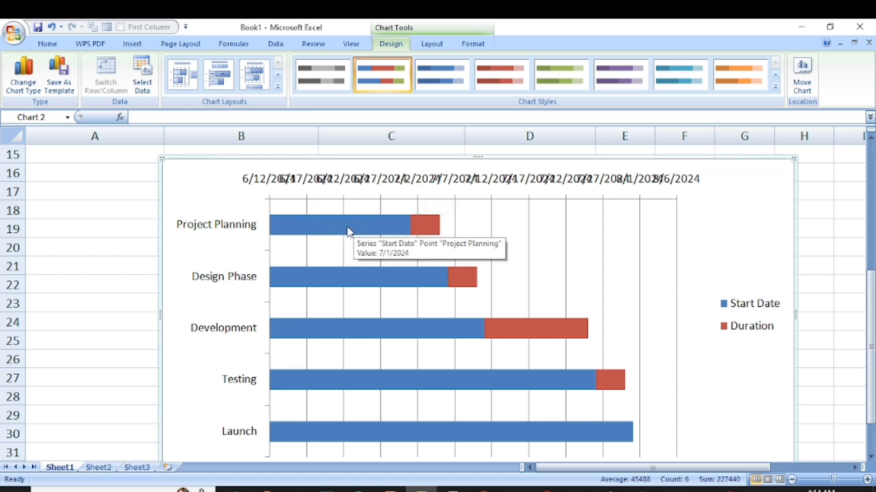
{"action": "left_click", "coordinate": [306, 230]}
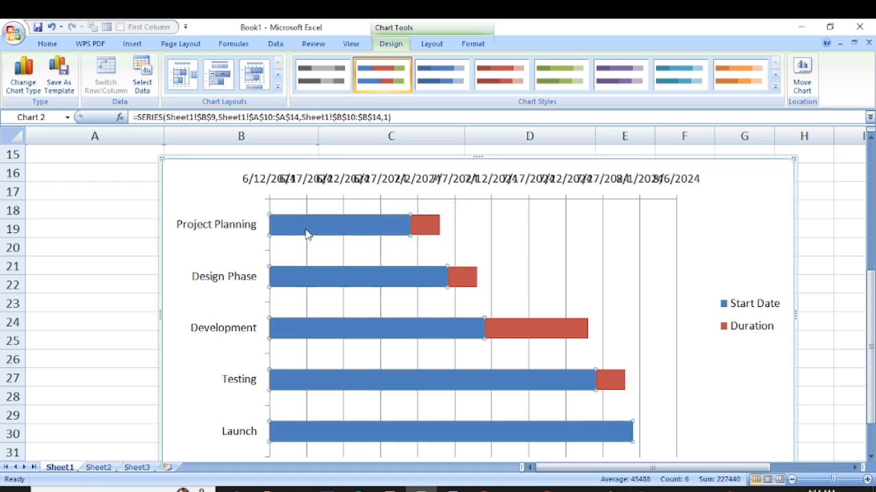
{"action": "right_click", "coordinate": [304, 229]}
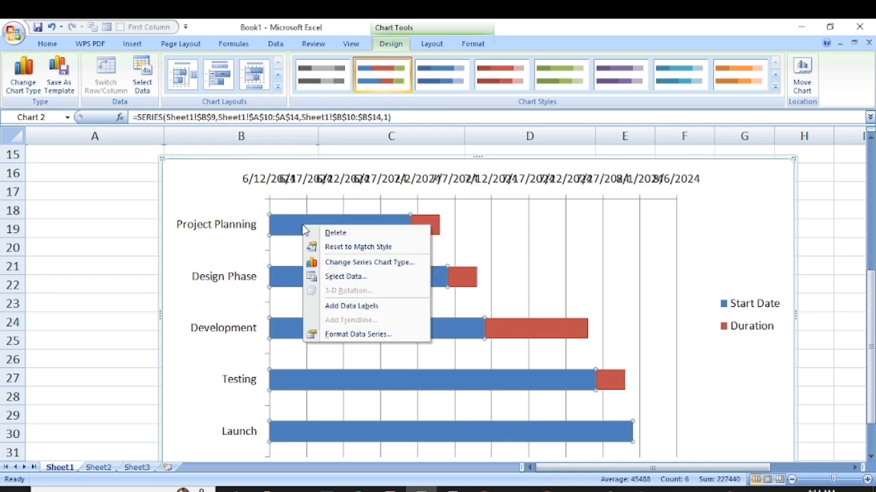
{"action": "left_click", "coordinate": [356, 333]}
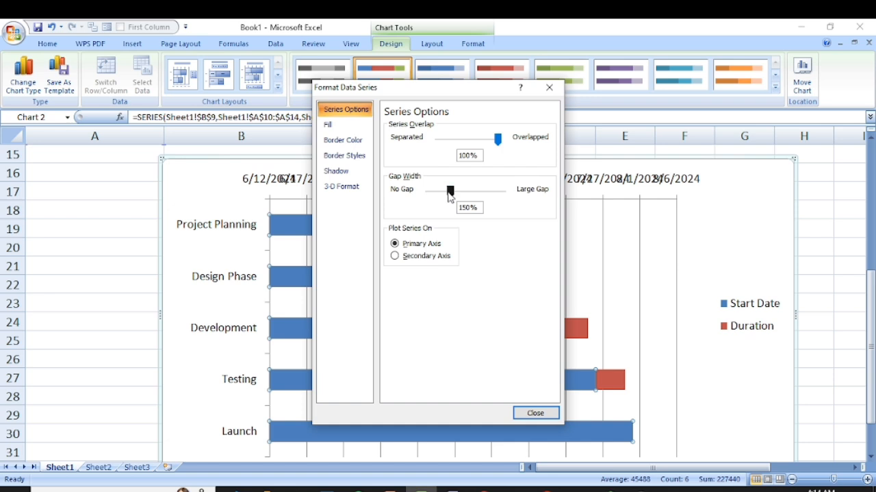
{"action": "left_click_drag", "start_coordinate": [450, 192], "coordinate": [426, 192]}
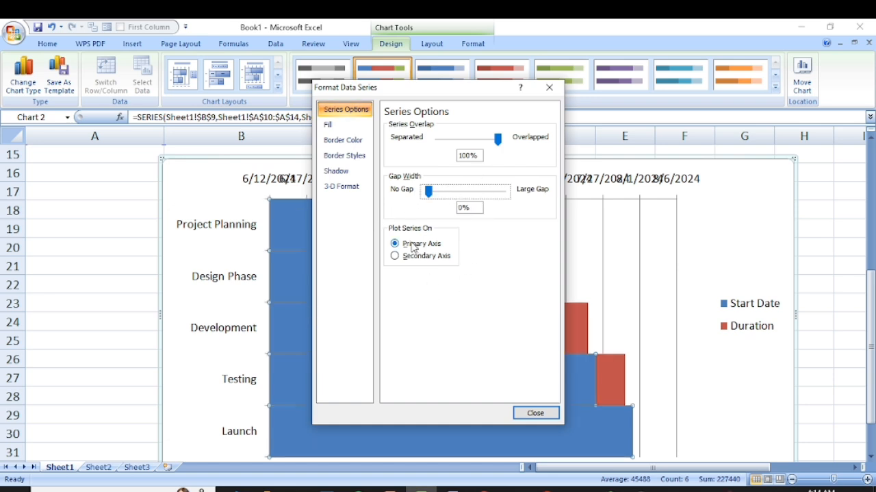
{"action": "left_click", "coordinate": [352, 126]}
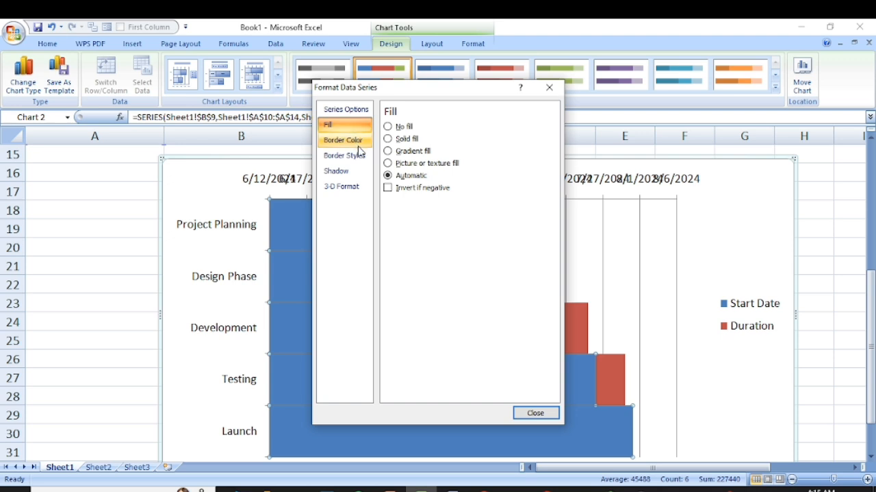
{"action": "left_click", "coordinate": [402, 130]}
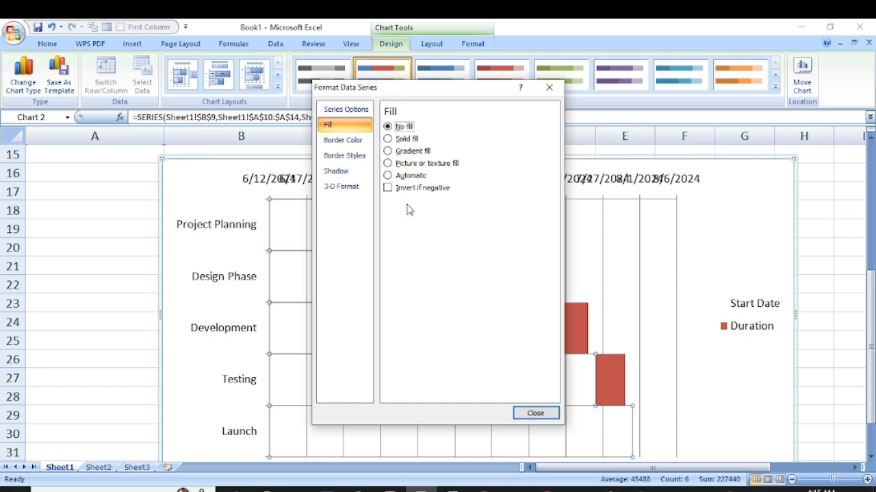
- Apply the orange-tinted Warm lighting preset to the Start Date series' 3-D format, close the formatting, and deselect the chart
{"action": "left_click", "coordinate": [363, 187]}
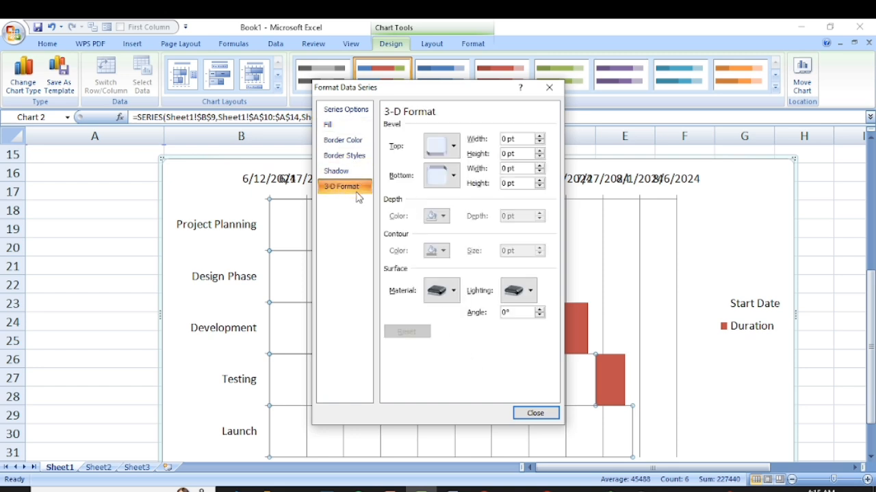
{"action": "left_click", "coordinate": [517, 291]}
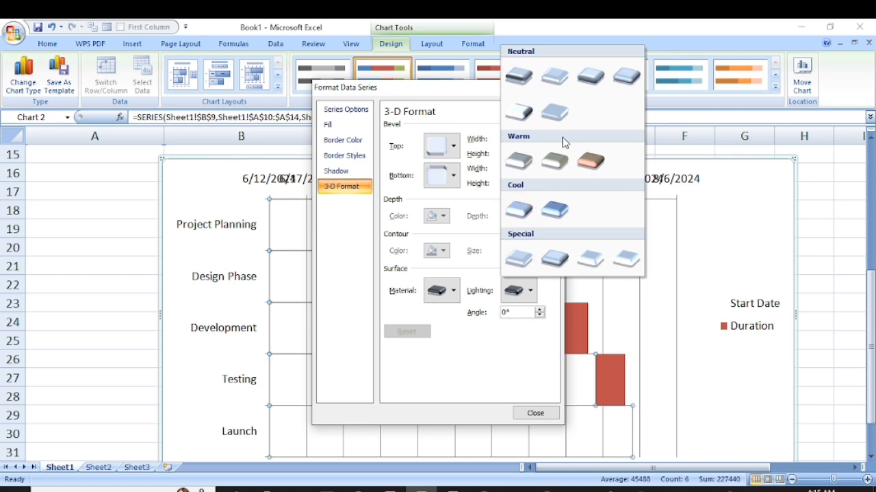
{"action": "left_click", "coordinate": [592, 162]}
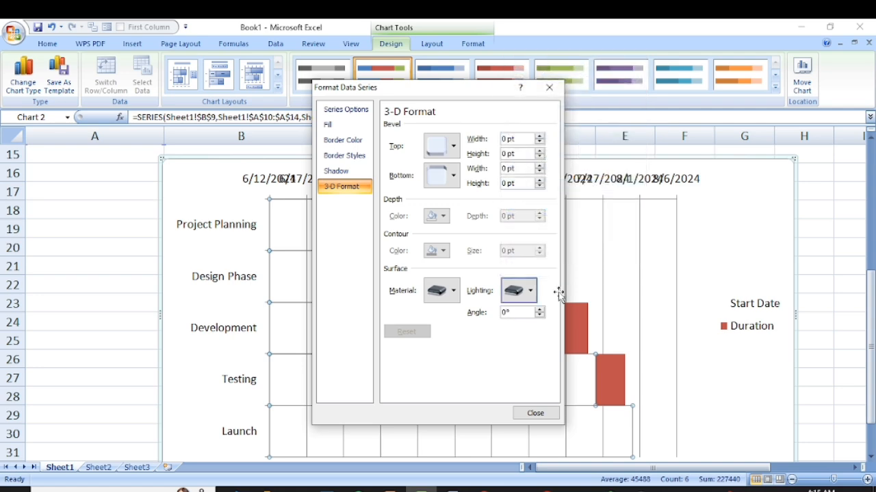
{"action": "left_click", "coordinate": [534, 413]}
{"action": "scroll", "coordinate": [432, 312], "scroll_direction": "down", "scroll_amount": 2}
{"action": "scroll", "coordinate": [432, 313], "scroll_direction": "down", "scroll_amount": 1}
{"action": "scroll", "coordinate": [427, 313], "scroll_direction": "up", "scroll_amount": 5}
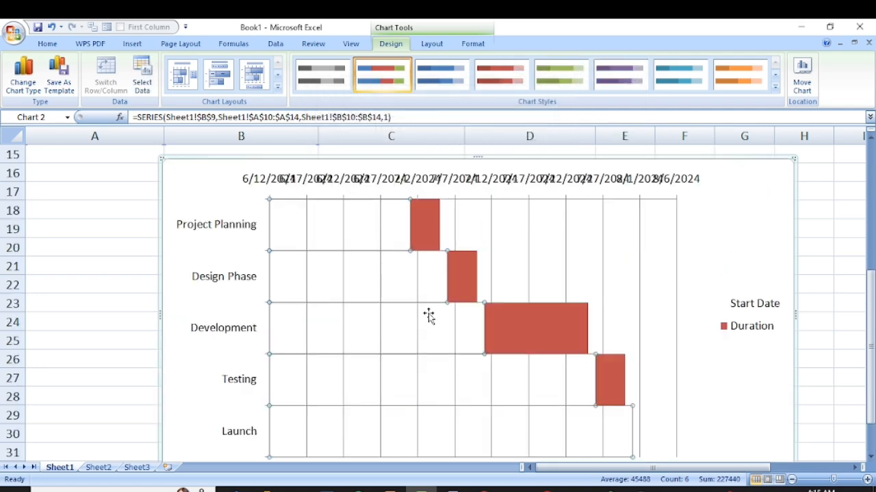
{"action": "scroll", "coordinate": [426, 313], "scroll_direction": "down", "scroll_amount": 2}
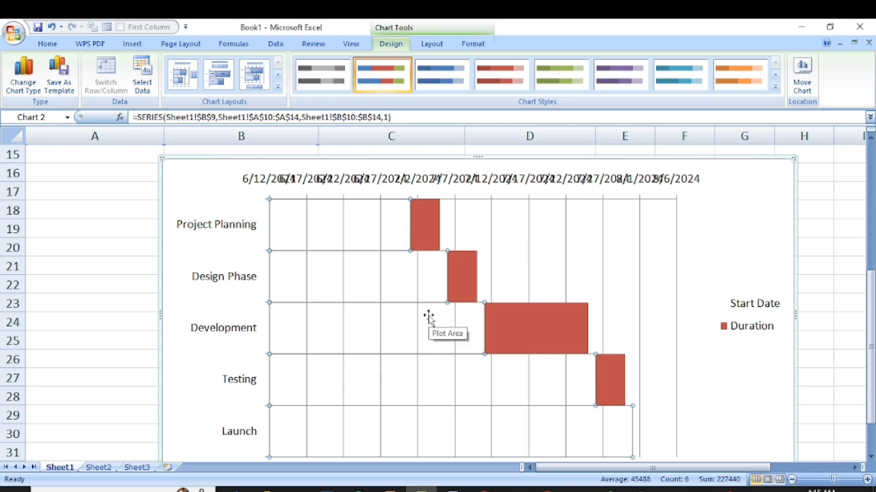
{"action": "left_click", "coordinate": [154, 307]}
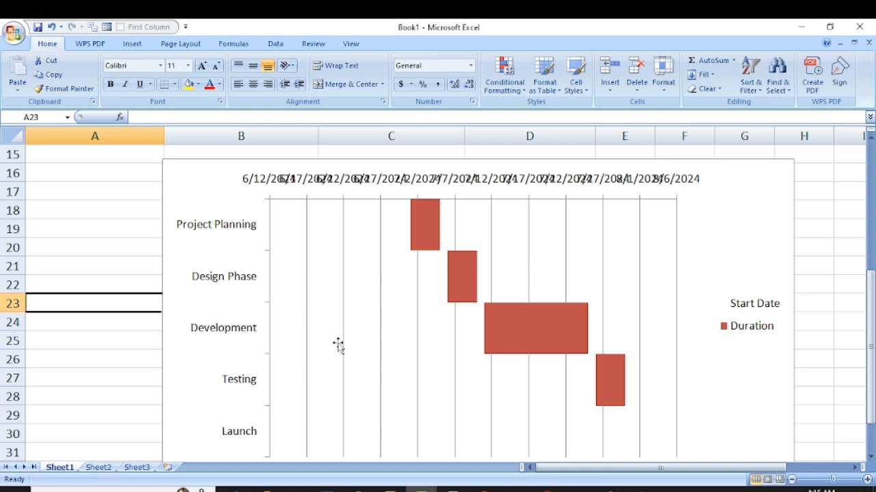
- Switch to Chrome and review the blog article's Gantt chart definition, duration formulas and example table, and web address
{"action": "left_click", "coordinate": [484, 490]}
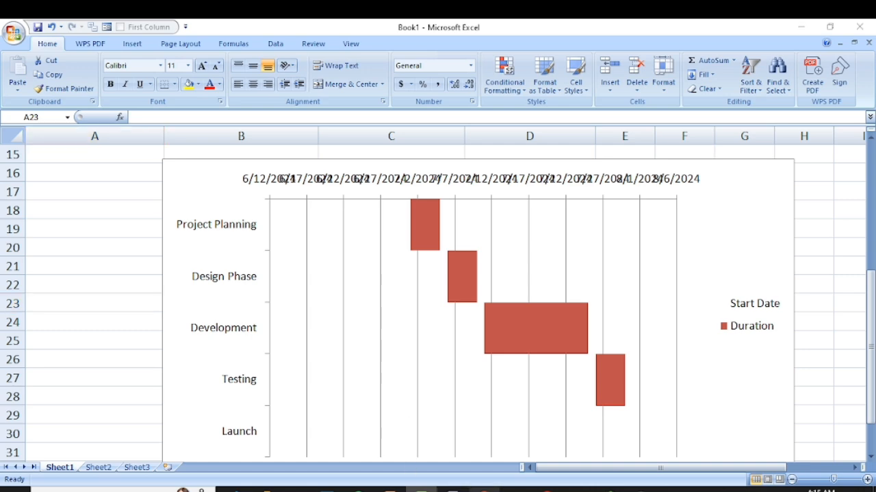
{"action": "scroll", "coordinate": [291, 212], "scroll_direction": "up", "scroll_amount": 10}
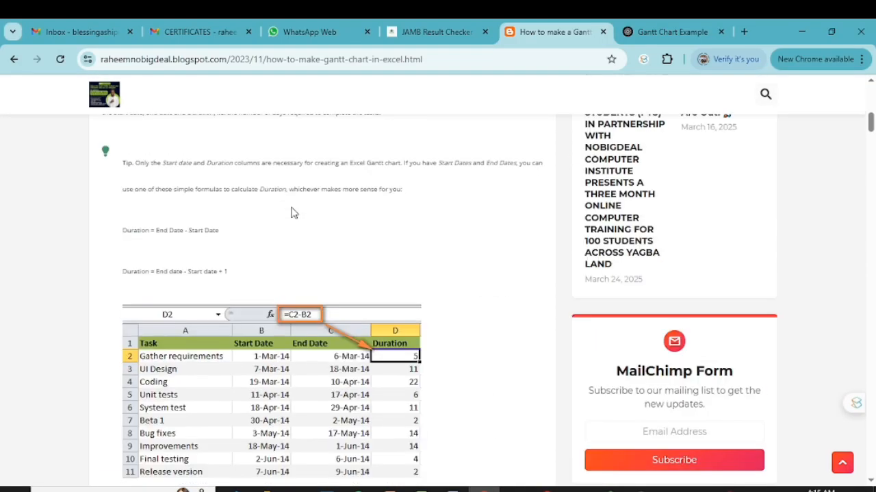
{"action": "scroll", "coordinate": [291, 212], "scroll_direction": "up", "scroll_amount": 8}
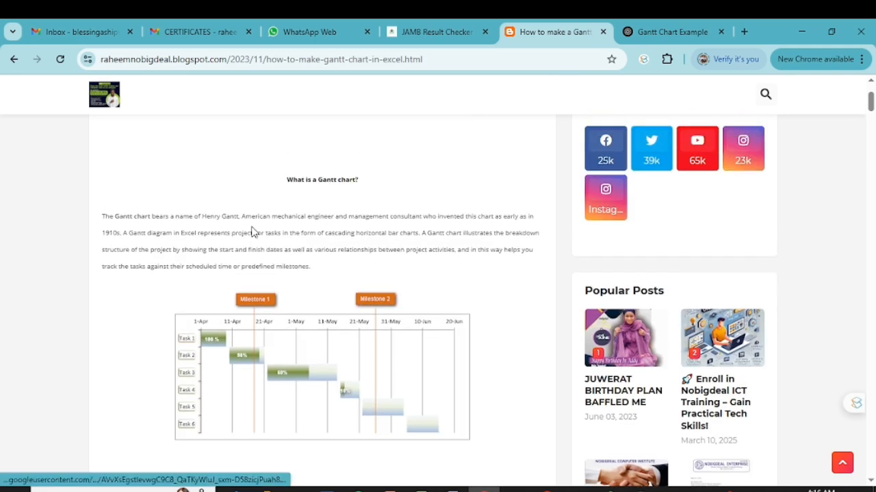
{"action": "scroll", "coordinate": [252, 231], "scroll_direction": "up", "scroll_amount": 1}
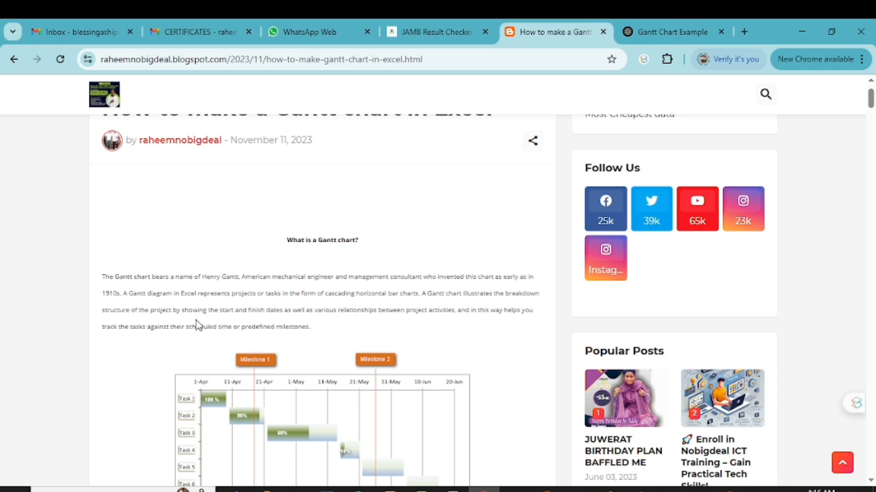
{"action": "scroll", "coordinate": [323, 308], "scroll_direction": "down", "scroll_amount": 10}
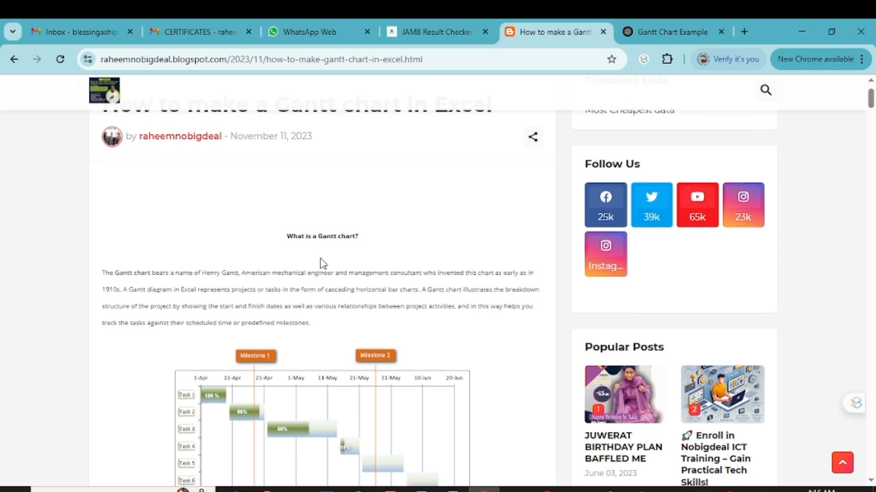
{"action": "scroll", "coordinate": [322, 263], "scroll_direction": "down", "scroll_amount": 2}
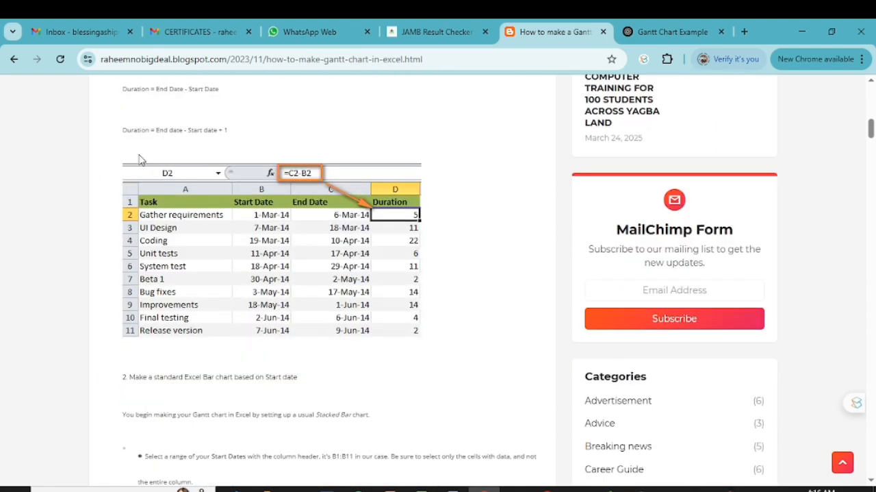
{"action": "left_click_drag", "start_coordinate": [103, 59], "coordinate": [246, 61]}
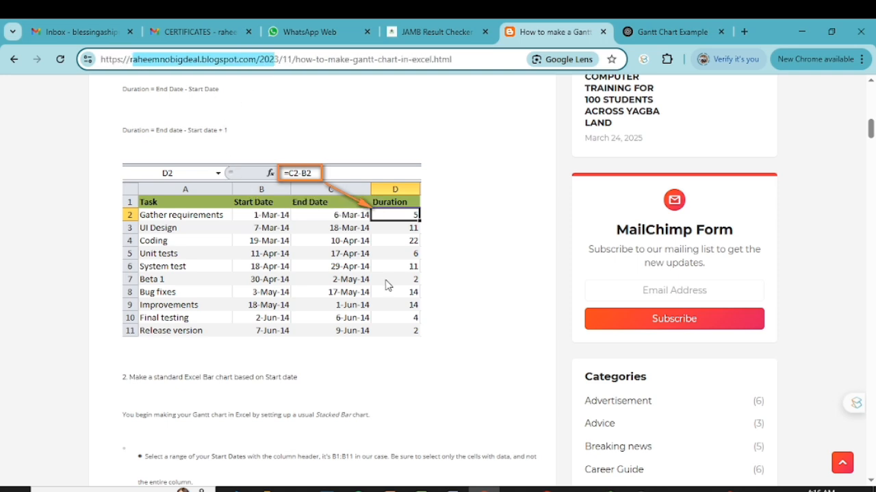
{"action": "left_click", "coordinate": [506, 298]}
- Read the article's instructions for inserting a stacked bar chart from the start dates and adding the Duration data
{"action": "scroll", "coordinate": [212, 364], "scroll_direction": "down", "scroll_amount": 2}
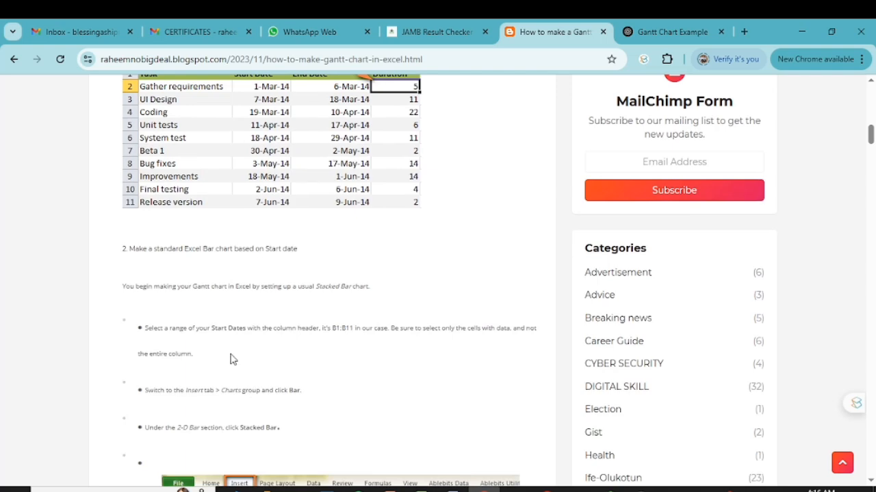
{"action": "scroll", "coordinate": [332, 367], "scroll_direction": "down", "scroll_amount": 2}
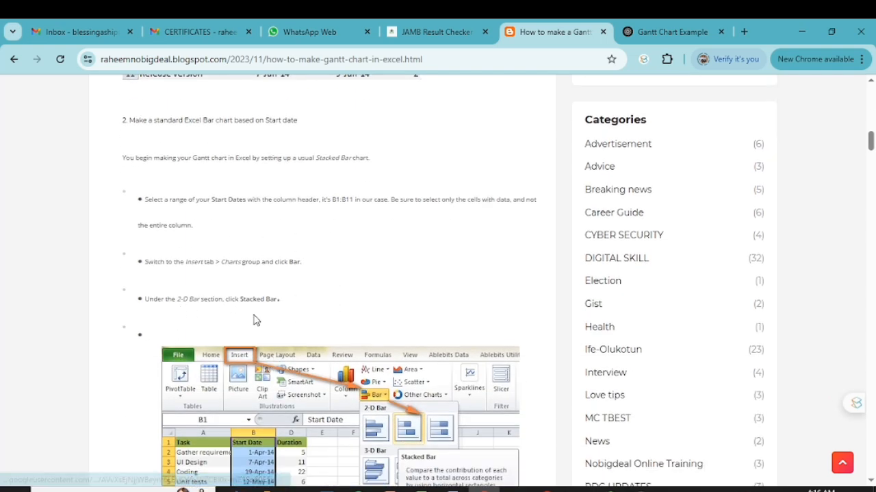
{"action": "scroll", "coordinate": [247, 327], "scroll_direction": "down", "scroll_amount": 3}
{"action": "scroll", "coordinate": [248, 349], "scroll_direction": "down", "scroll_amount": 8}
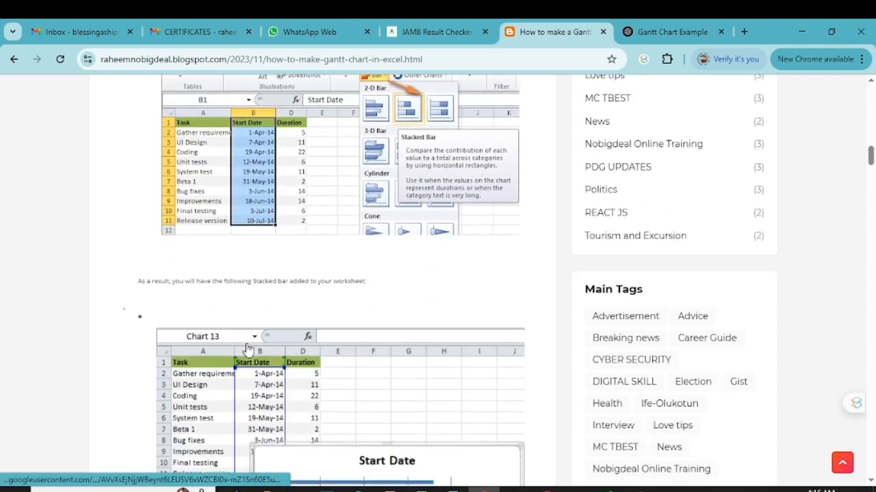
{"action": "scroll", "coordinate": [248, 349], "scroll_direction": "down", "scroll_amount": 10}
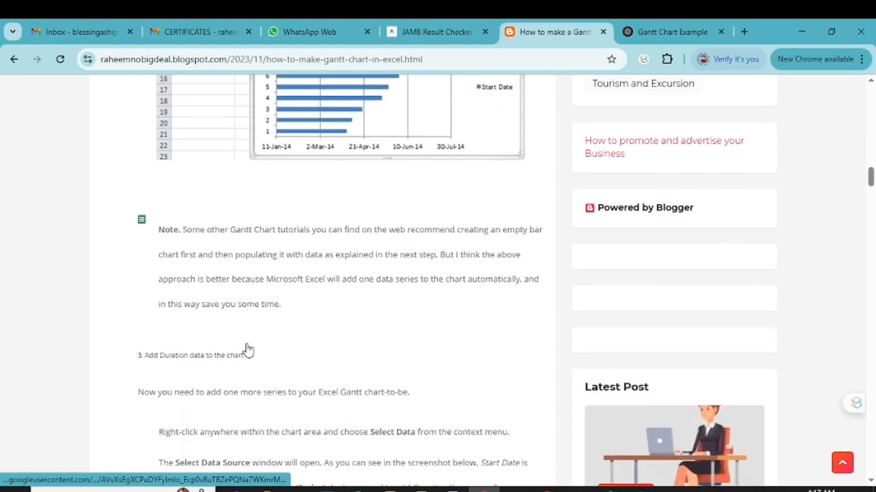
{"action": "scroll", "coordinate": [247, 349], "scroll_direction": "down", "scroll_amount": 8}
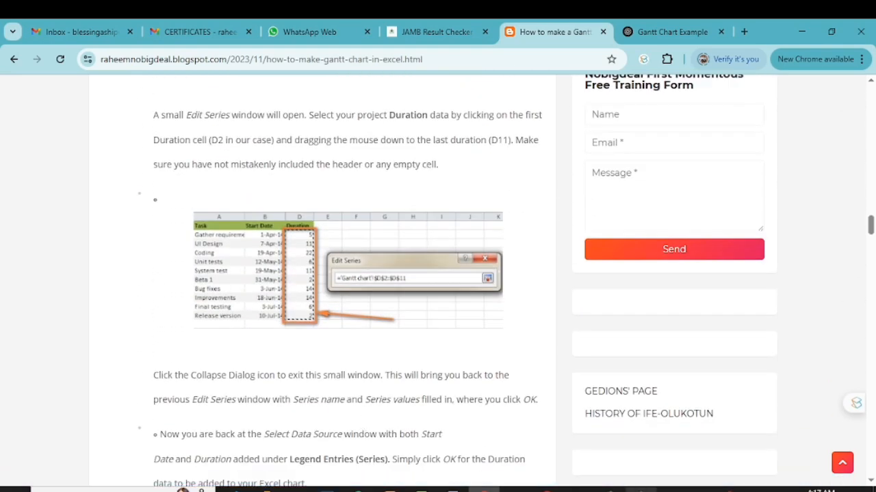
{"action": "left_click", "coordinate": [642, 489]}
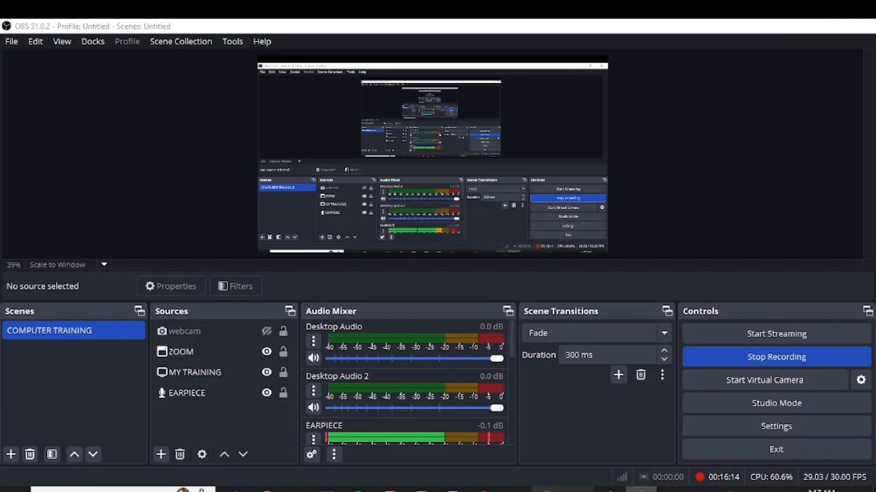